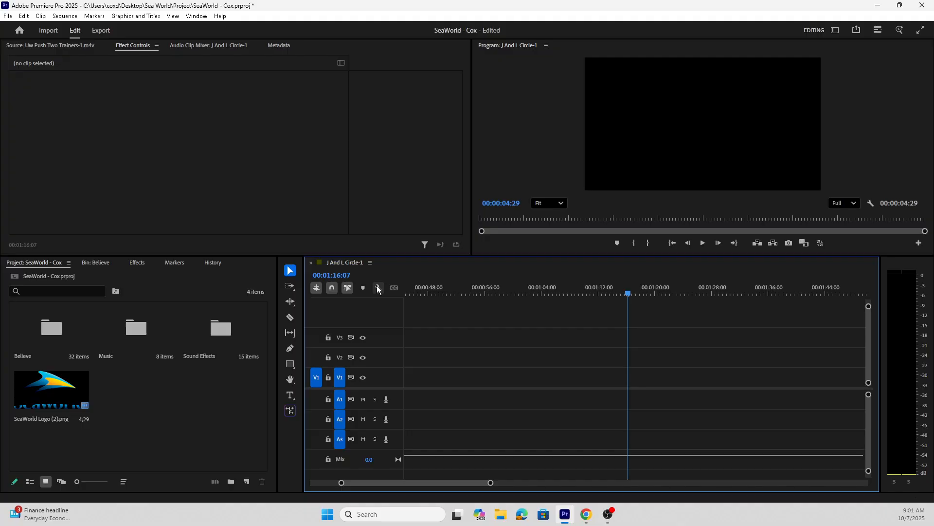
# Place J Hugs Whale-1.m4v from the Believe bin at the start of track V1 and delete the SeaWorld logo from V3
pyautogui.doubleClick(54, 334)
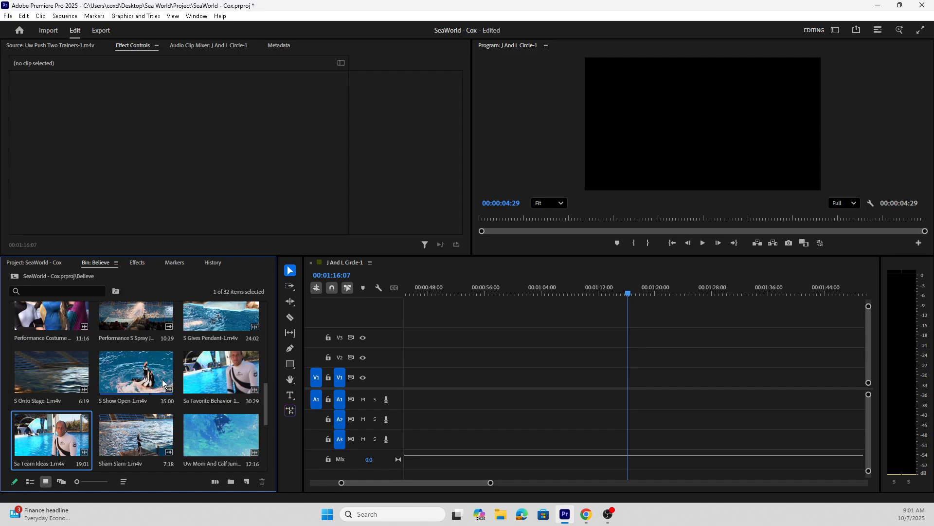
pyautogui.scroll(5, 75, 431)
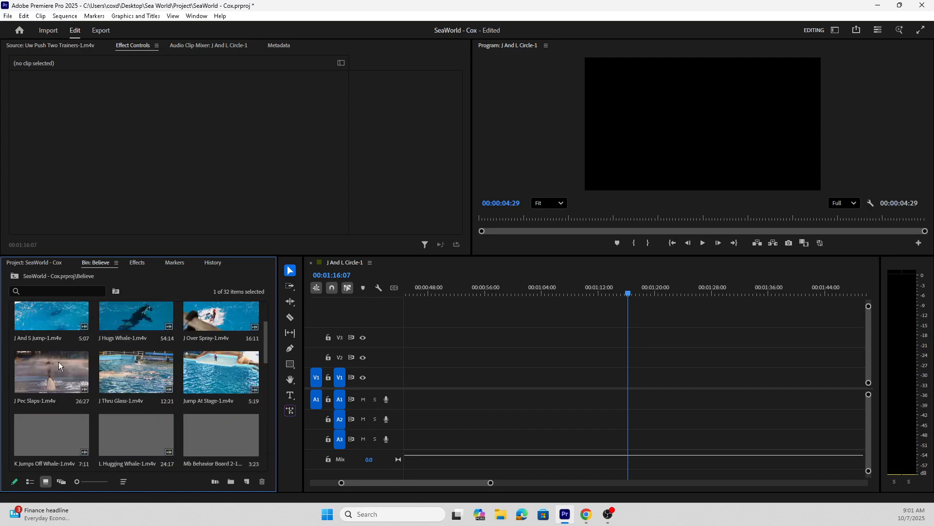
pyautogui.click(14, 276)
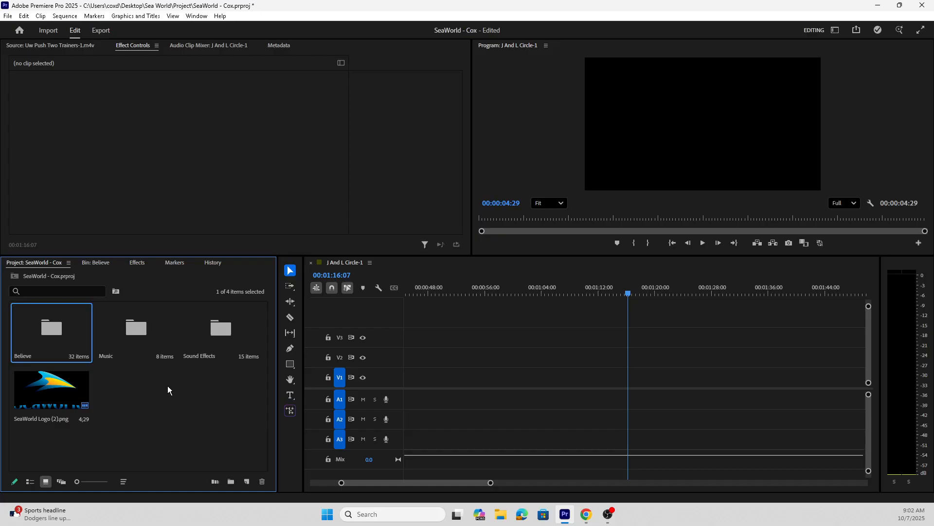
pyautogui.doubleClick(60, 345)
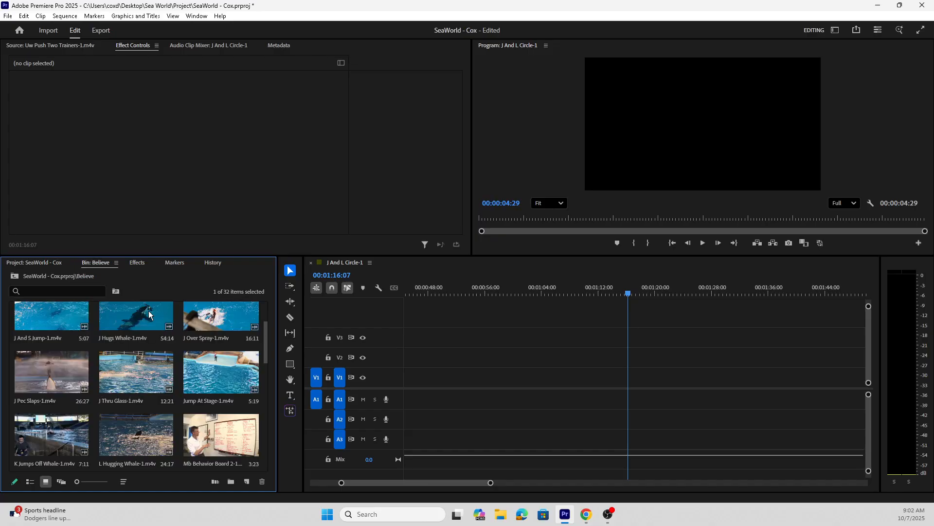
pyautogui.moveTo(149, 314); pyautogui.dragTo(411, 380)
pyautogui.click(421, 340)
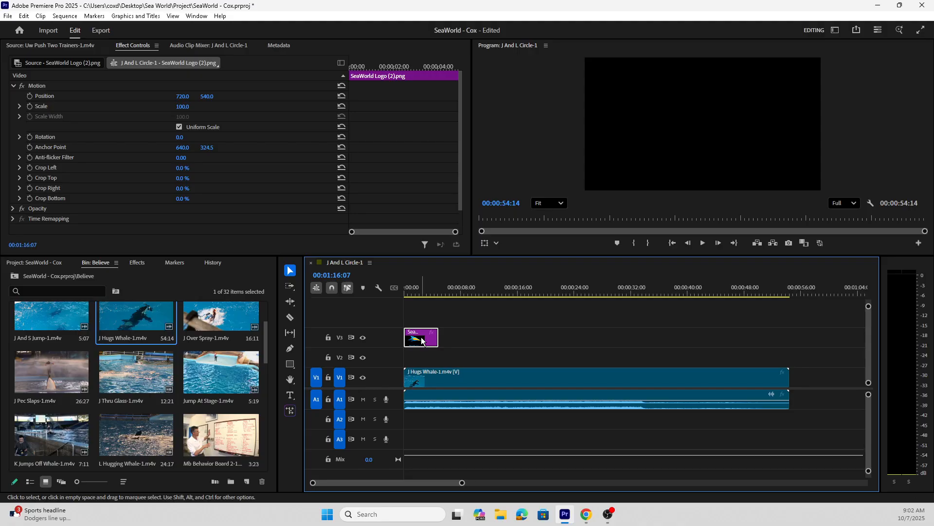
pyautogui.press('Delete')
# Place SeaWorld Logo (2).png at the start of track V2 above the whale clip and select it
pyautogui.click(15, 275)
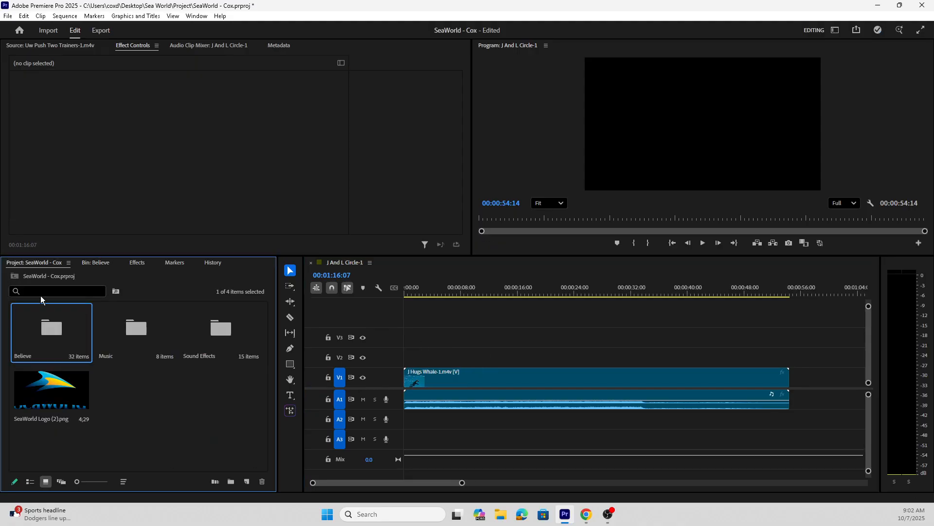
pyautogui.click(176, 418)
pyautogui.moveTo(40, 390); pyautogui.dragTo(404, 362)
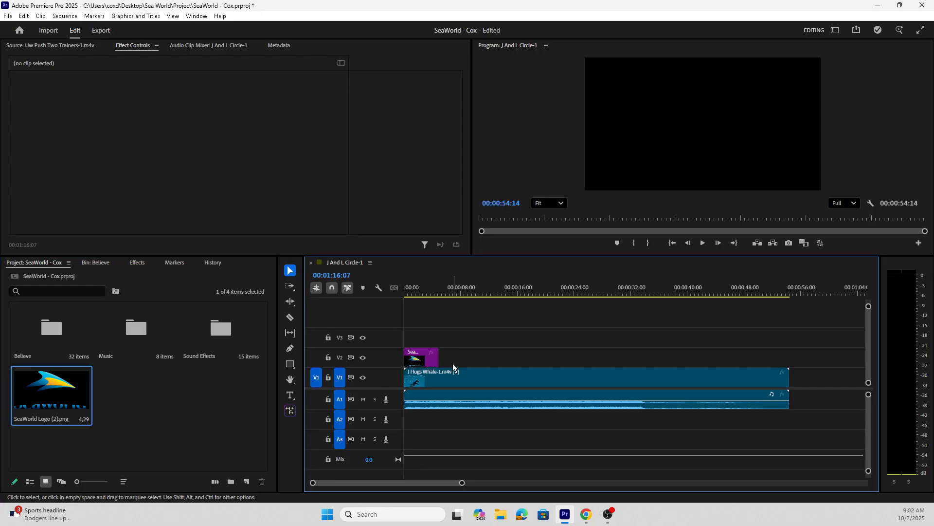
pyautogui.click(428, 365)
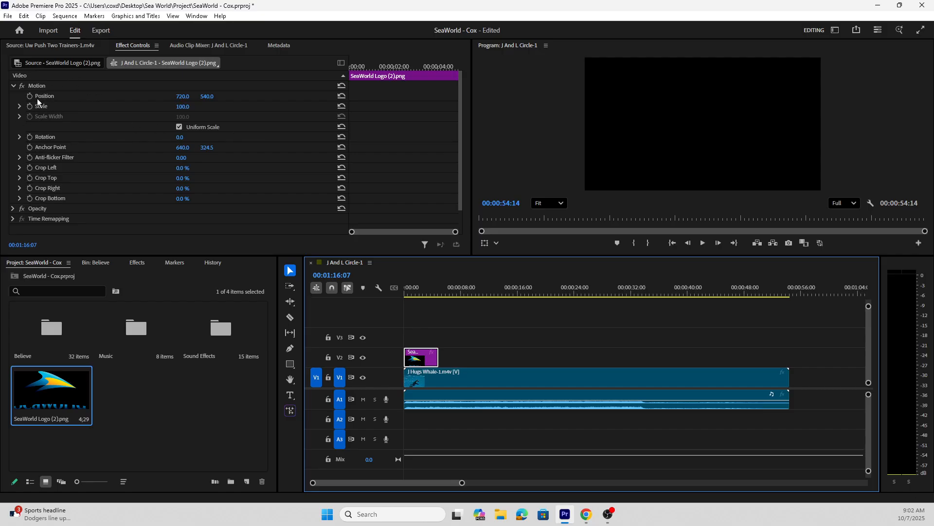
# Look through the logo clip's Motion, Opacity and Time Remapping effects, and delete the logo from track V2
pyautogui.click(13, 85)
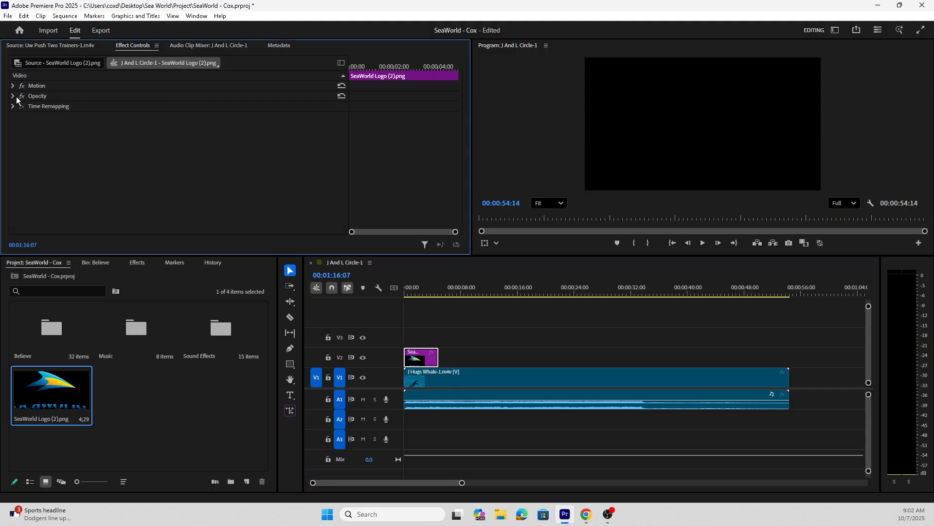
pyautogui.click(13, 96)
pyautogui.click(13, 97)
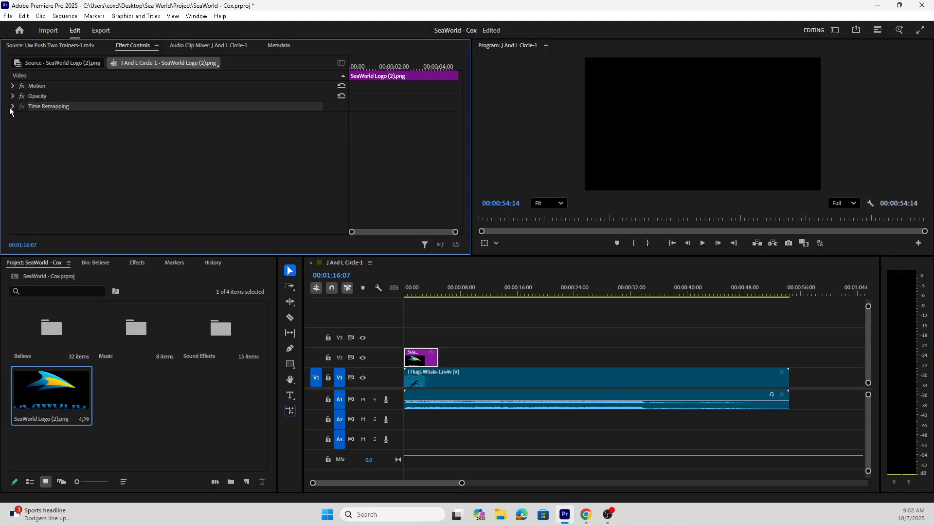
pyautogui.click(13, 106)
pyautogui.click(13, 106)
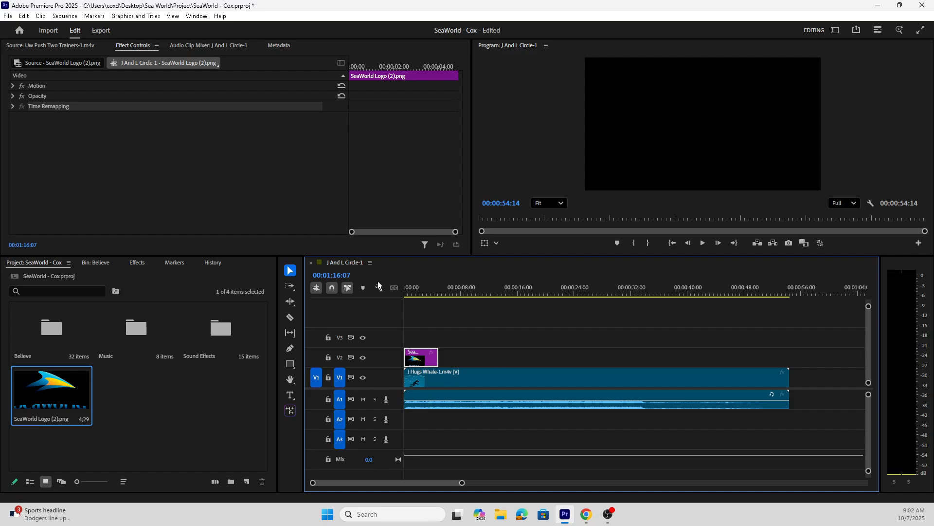
pyautogui.press('Delete')
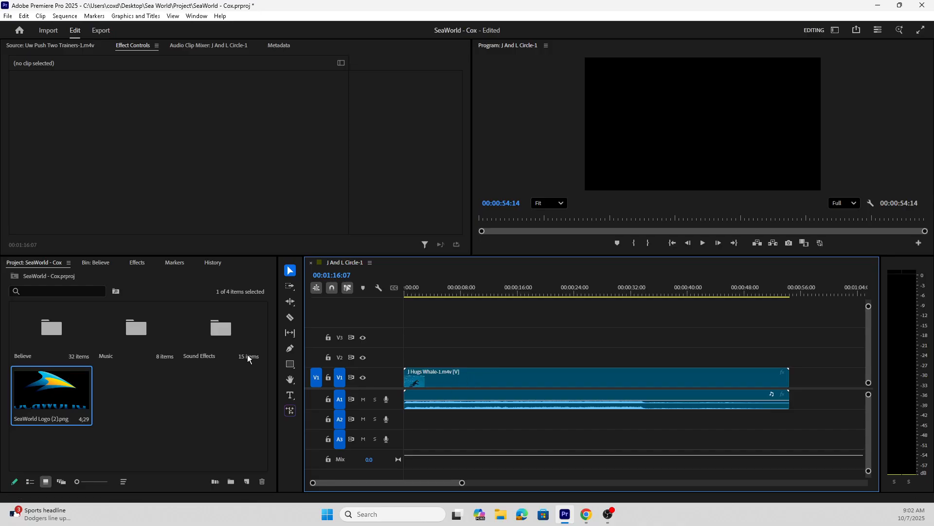
# Add L Hugging Whale-1.m4v from the Believe bin to track V1 directly after J Hugs Whale-1.m4v
pyautogui.doubleClick(53, 327)
pyautogui.scroll(-1, 194, 368)
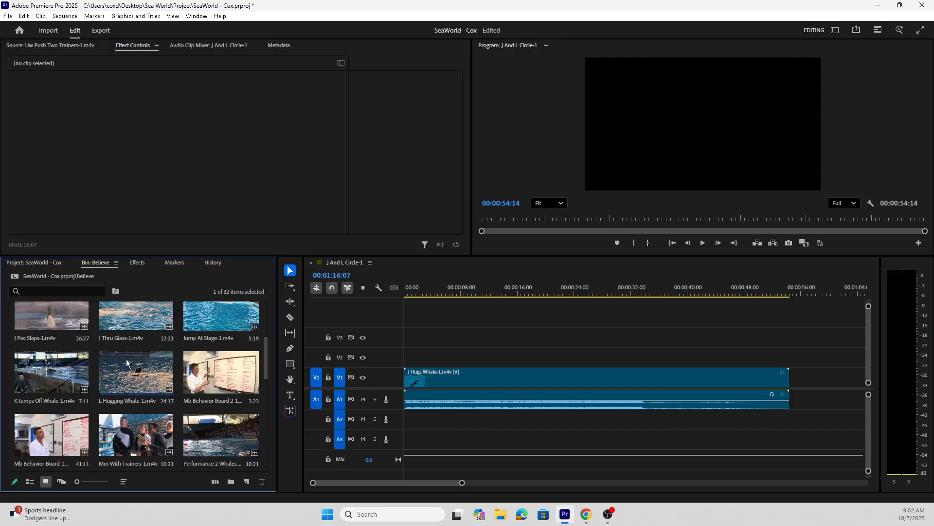
pyautogui.moveTo(124, 372); pyautogui.dragTo(800, 381)
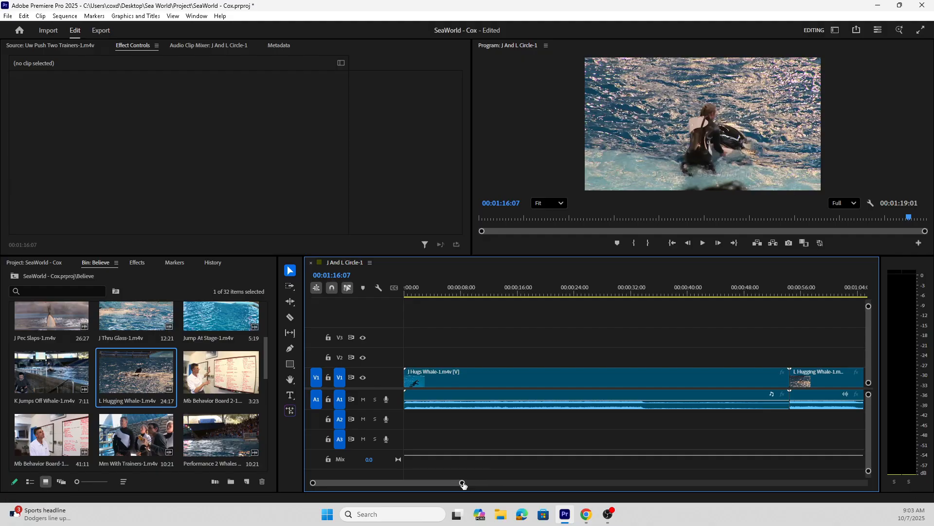
pyautogui.moveTo(462, 482); pyautogui.dragTo(494, 483)
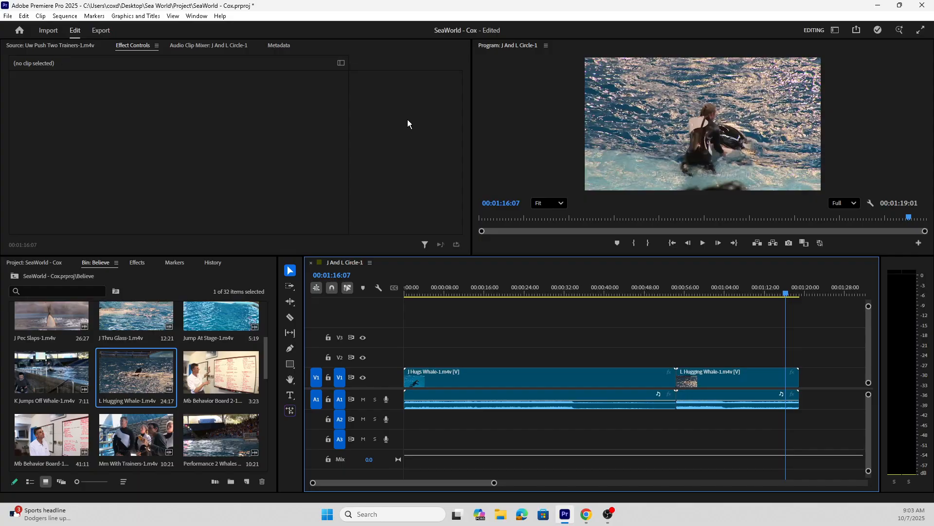
# Apply the Cross Dissolve video transition to the cut between the two whale clips, accepting repeated frames
pyautogui.click(139, 263)
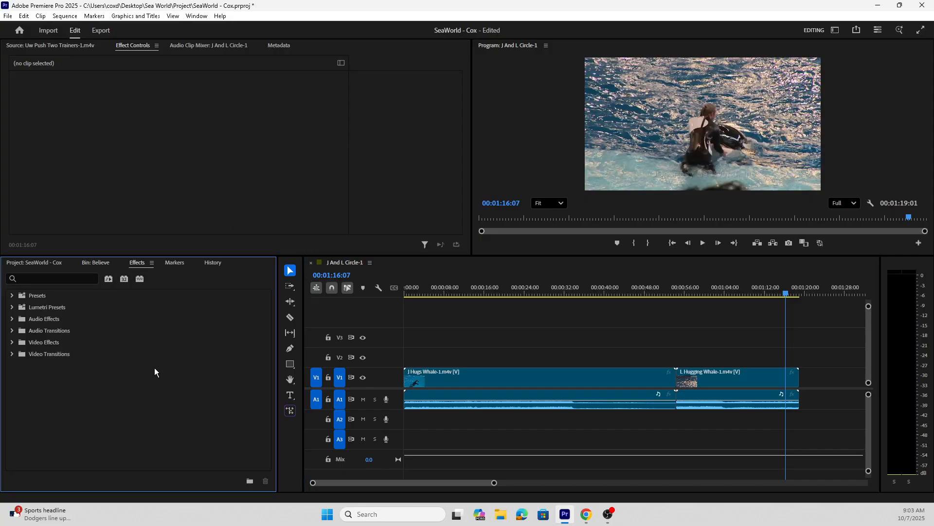
pyautogui.click(13, 355)
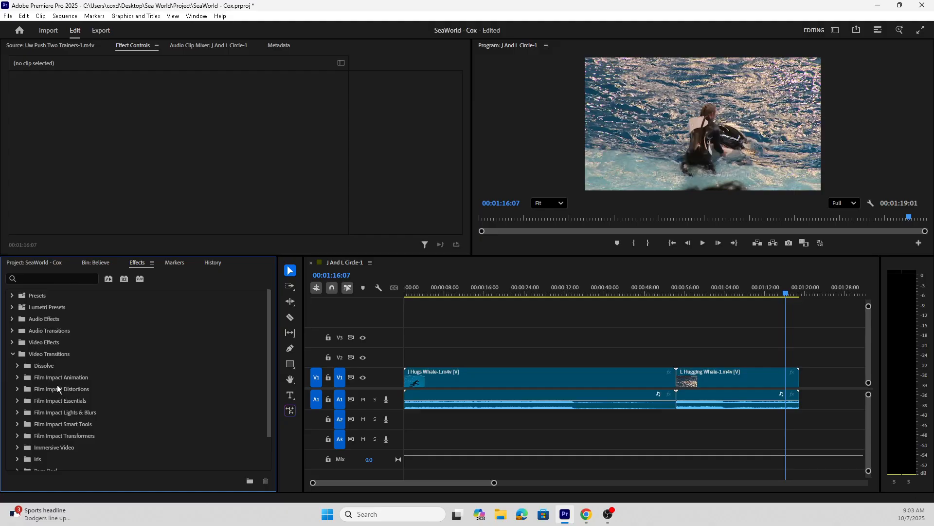
pyautogui.click(18, 366)
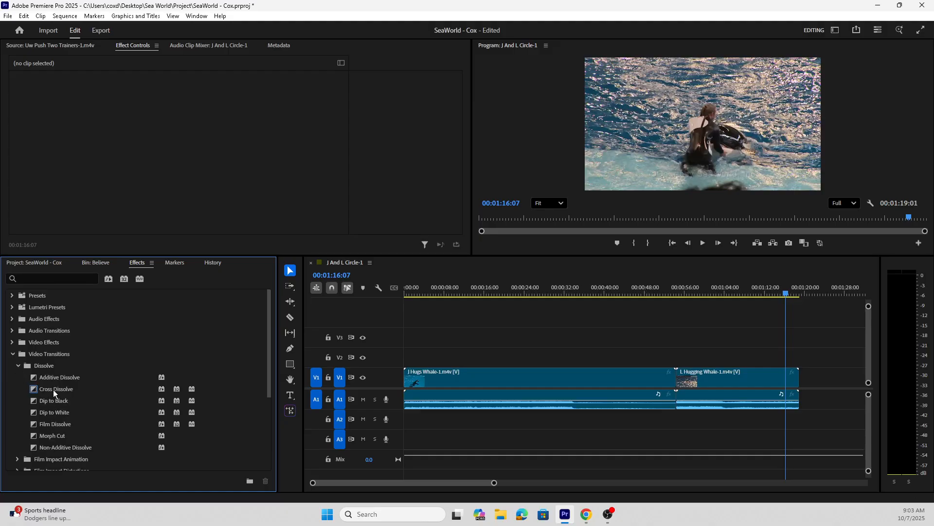
pyautogui.moveTo(53, 389); pyautogui.dragTo(679, 387)
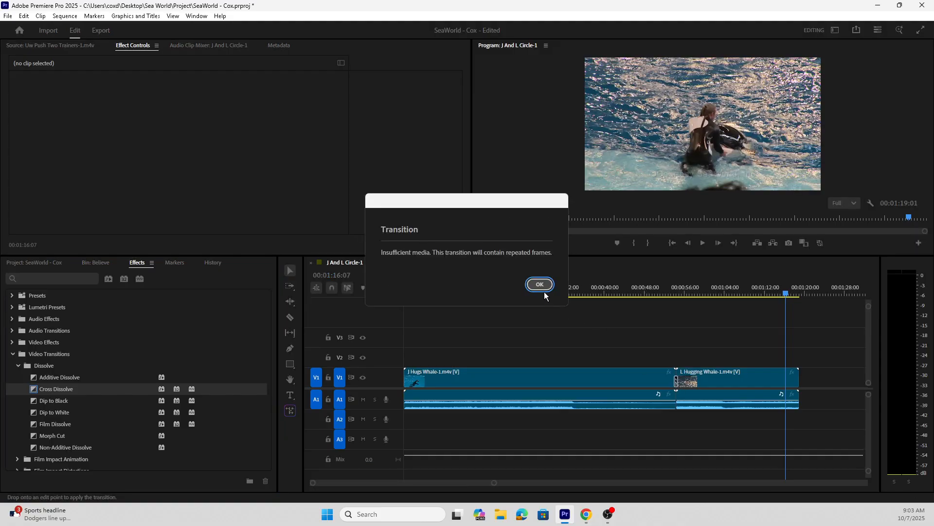
pyautogui.click(540, 284)
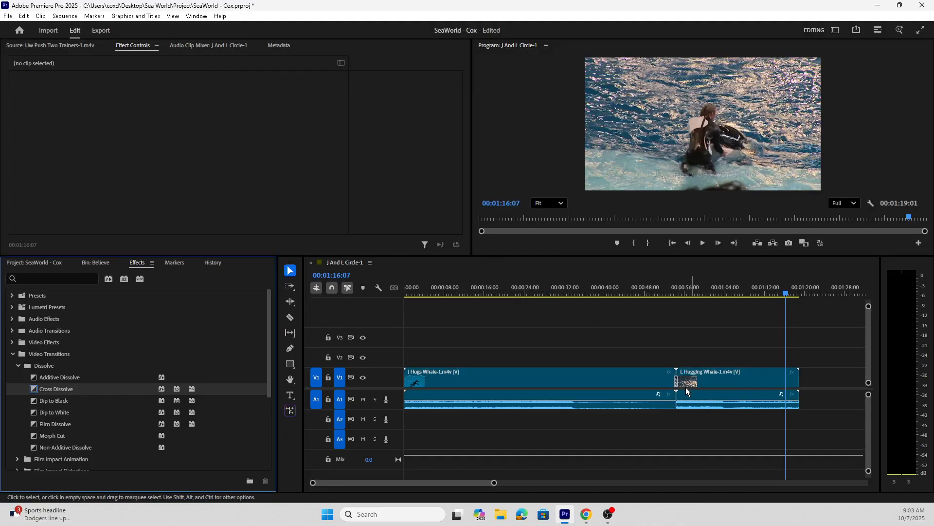
# Lengthen the Cross Dissolve between the two whale clips to a duration of 00:00:05:11
pyautogui.moveTo(493, 483); pyautogui.dragTo(471, 483)
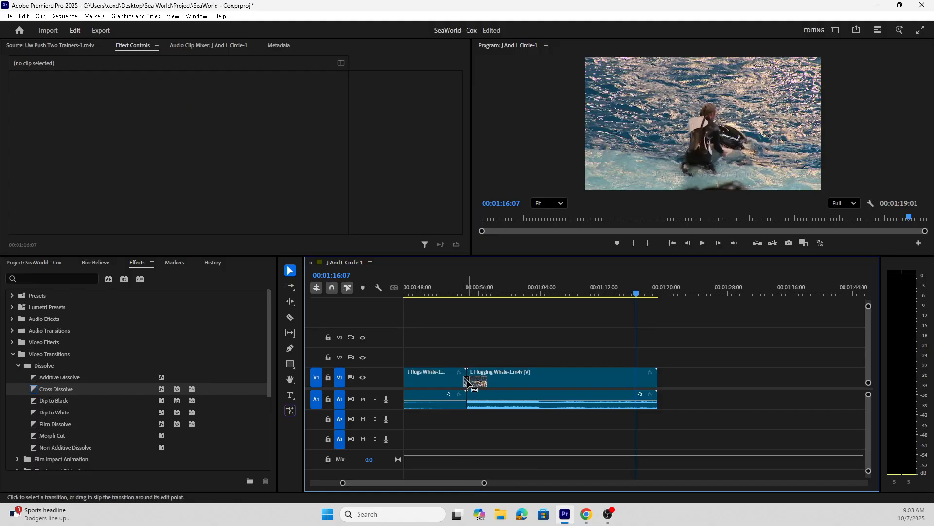
pyautogui.click(465, 381)
pyautogui.moveTo(465, 382); pyautogui.dragTo(488, 381)
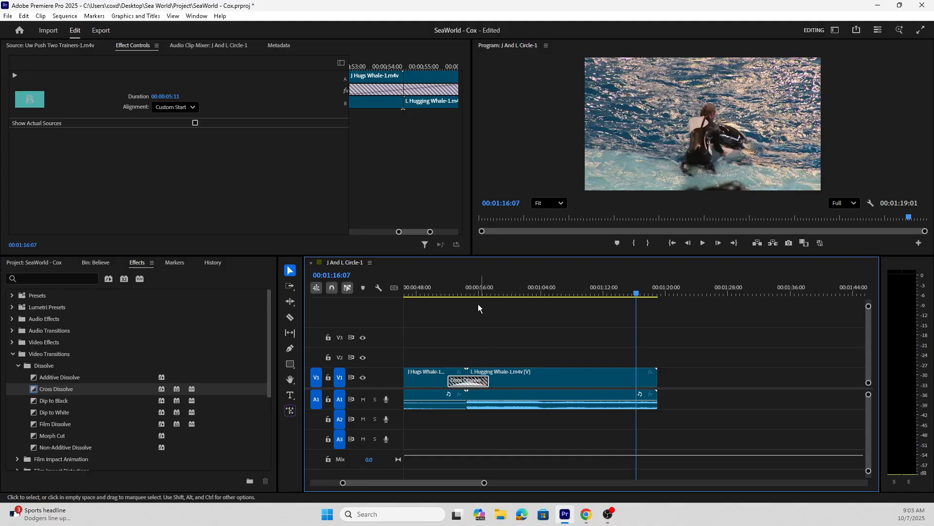
# Play the sequence across the Cross Dissolve, mute audio track A1, and return the playhead to 00:00:53:07
pyautogui.click(444, 293)
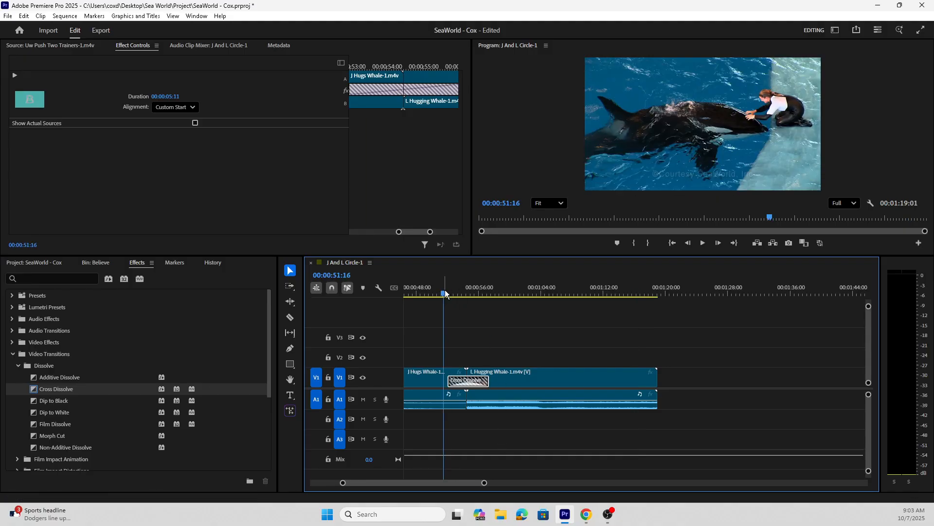
pyautogui.press('space')
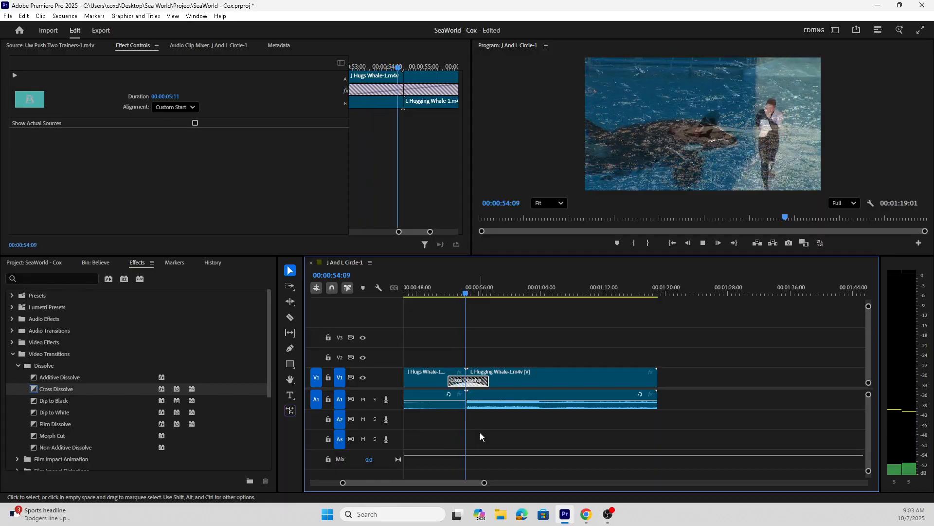
pyautogui.click(363, 399)
pyautogui.press('space')
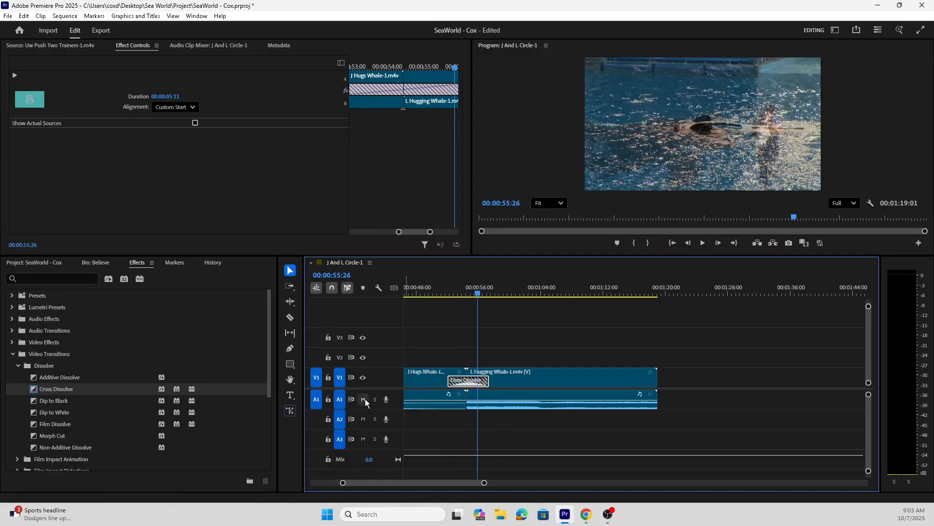
pyautogui.press('space')
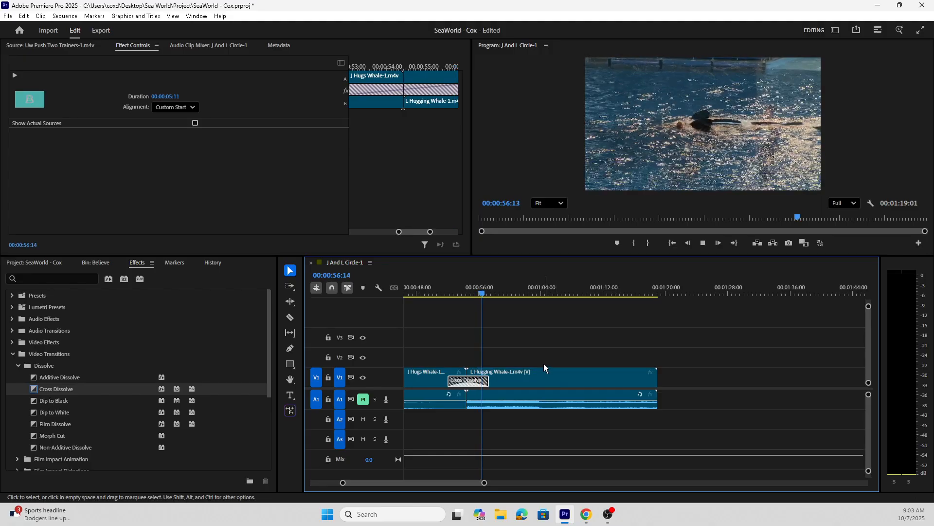
pyautogui.moveTo(489, 293); pyautogui.dragTo(460, 293)
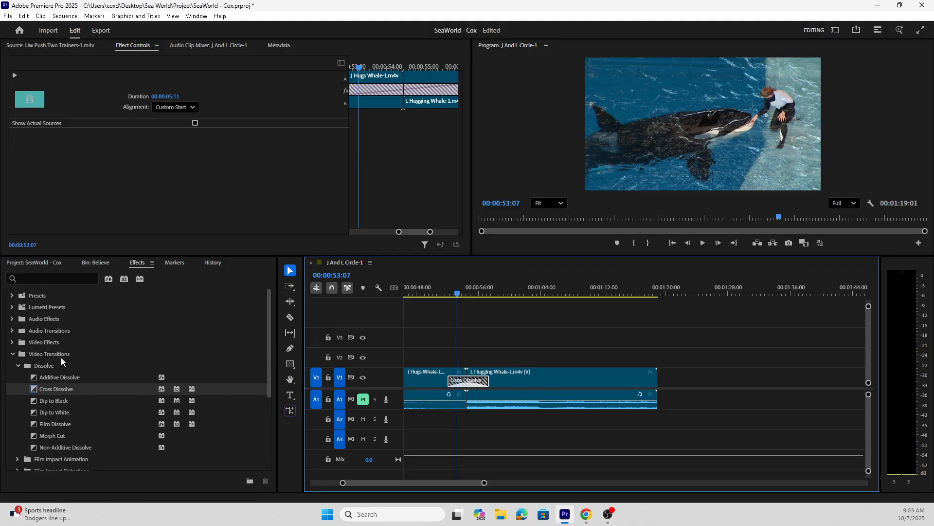
# Browse the Video Transitions categories, collapse Dissolve, and delete the Cross Dissolve between the two whale clips
pyautogui.scroll(-5, 61, 357)
pyautogui.scroll(3, 48, 444)
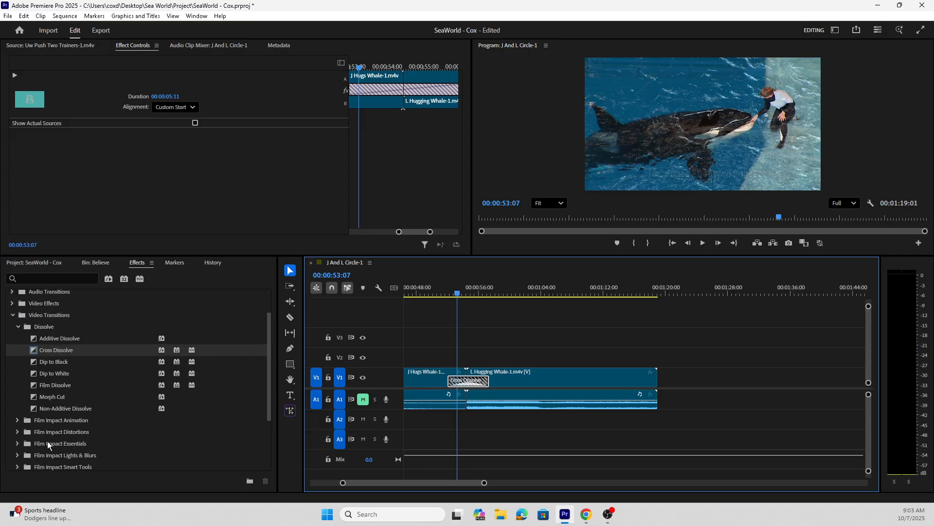
pyautogui.click(18, 324)
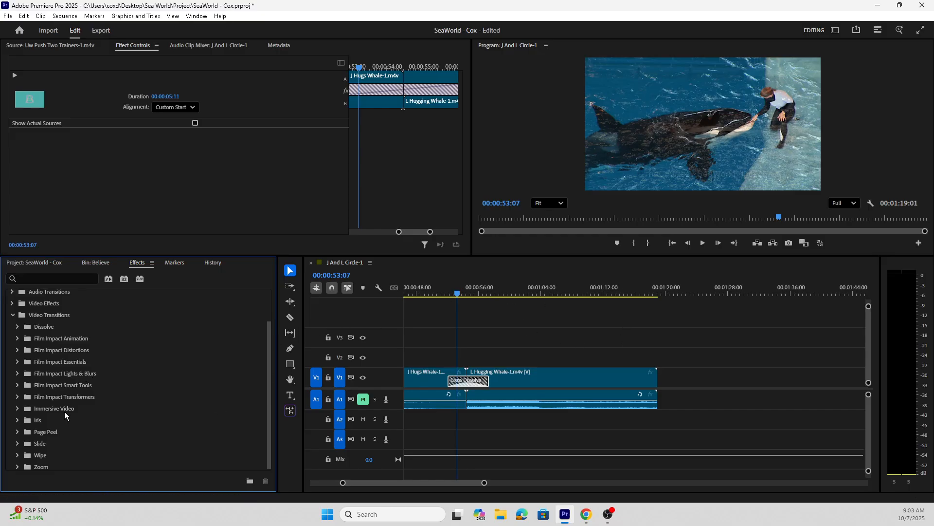
pyautogui.click(492, 383)
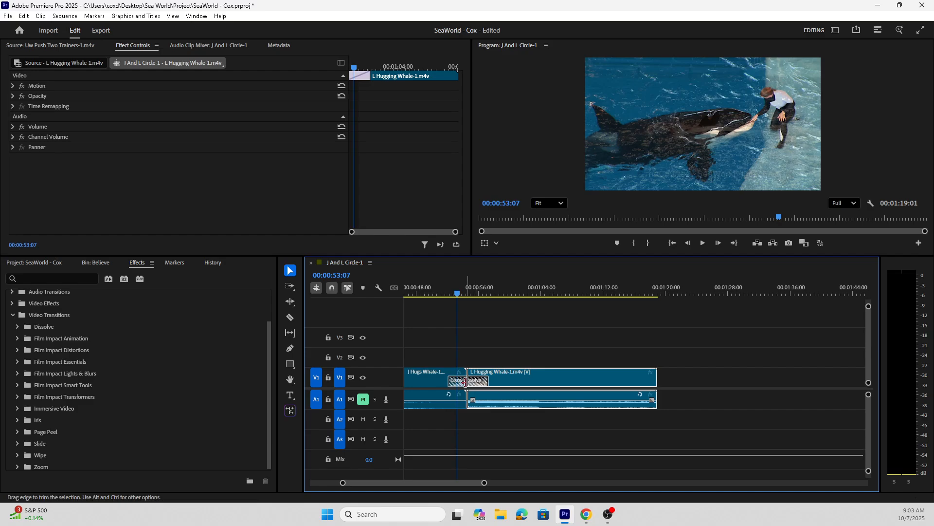
pyautogui.click(462, 382)
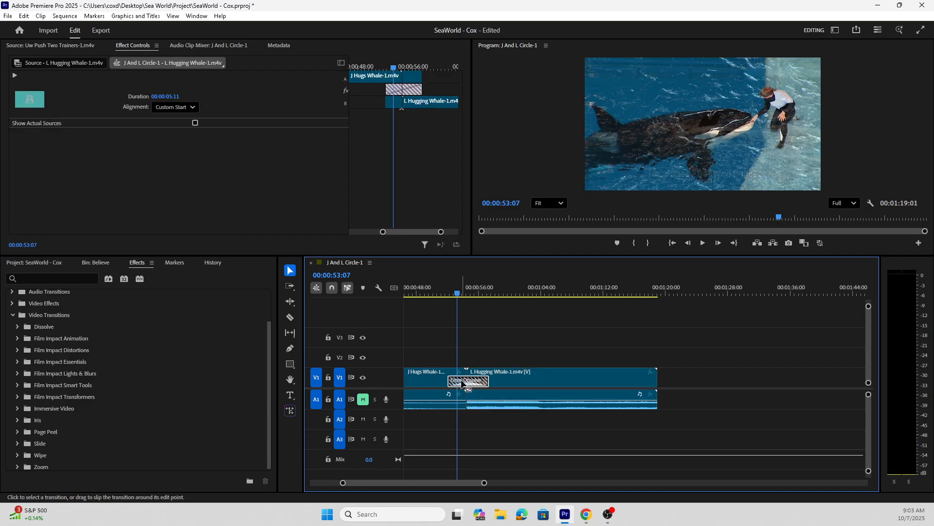
pyautogui.press('Delete')
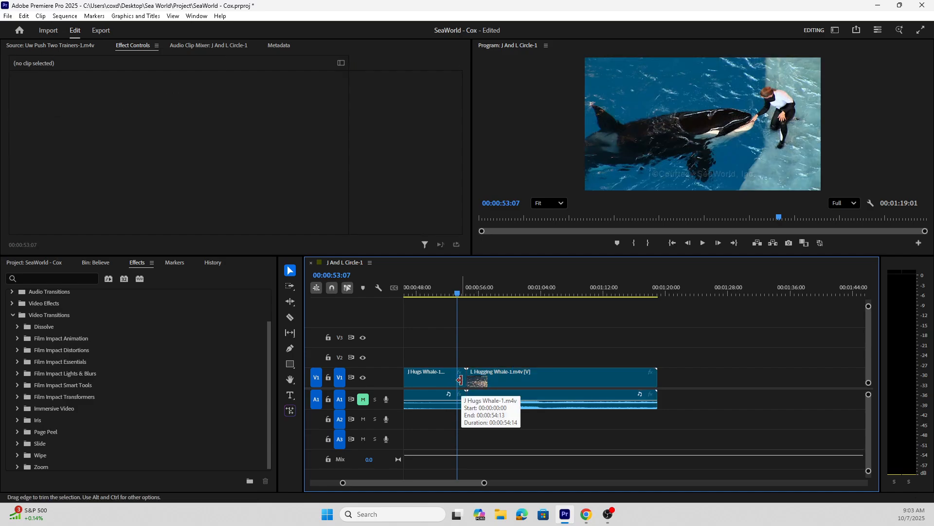
# Move the video of L Hugging Whale-1.m4v up to track V2 and set the playhead to 00:00:50:05
pyautogui.click(532, 381)
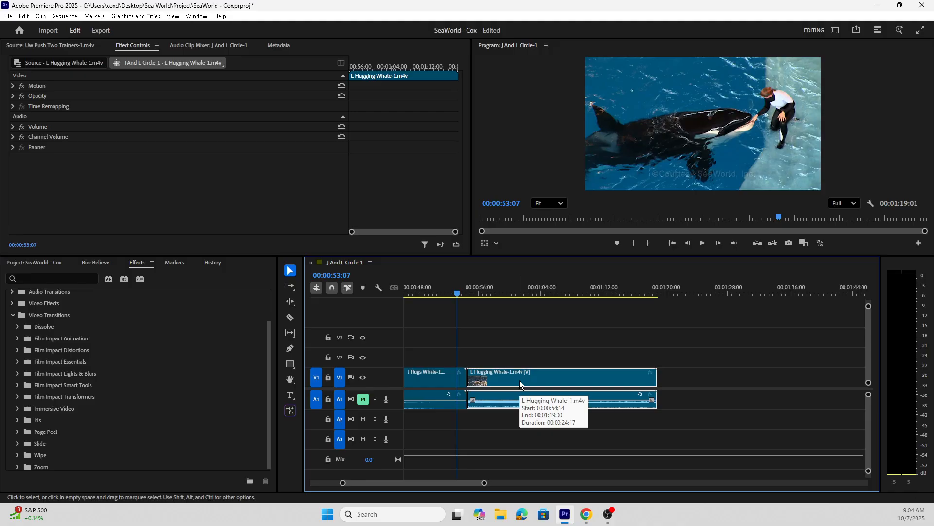
pyautogui.moveTo(518, 380); pyautogui.dragTo(546, 355)
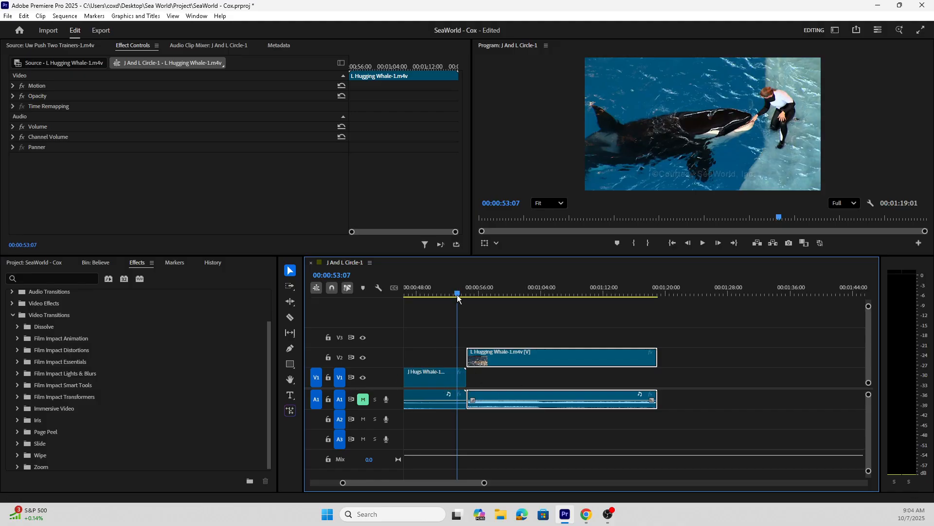
pyautogui.moveTo(457, 293); pyautogui.dragTo(434, 301)
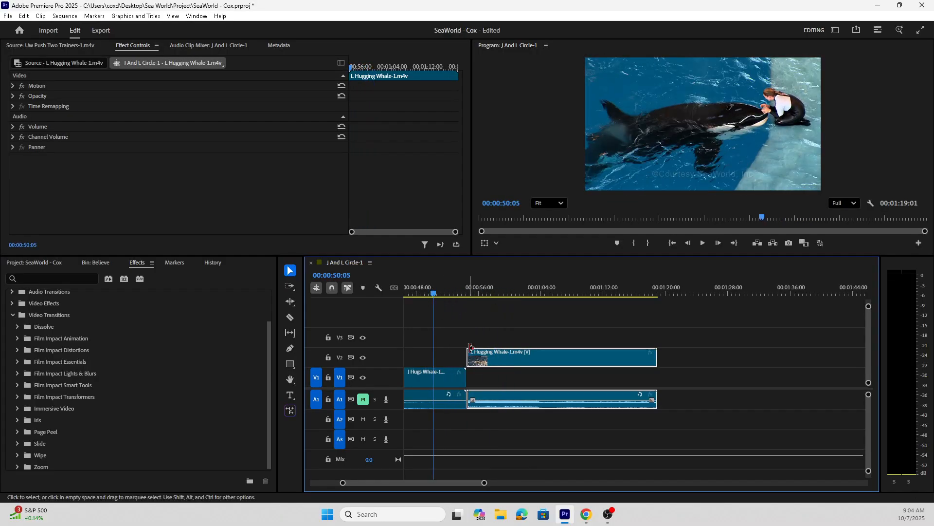
# Move L Hugging Whale-1.m4v on track V2 to start at 00:00:50:05, overlapping the J Hugs Whale clip, and play the overlap from 00:00:48:22
pyautogui.moveTo(521, 361); pyautogui.dragTo(496, 358)
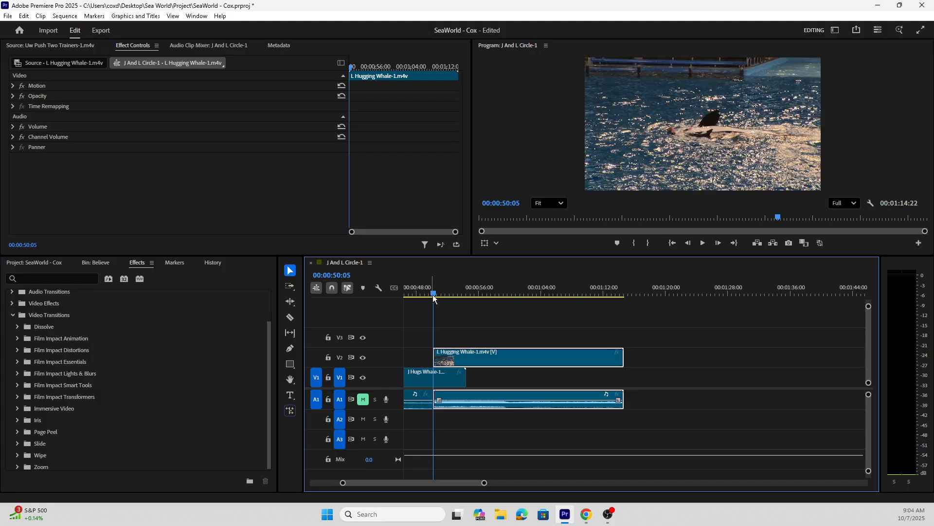
pyautogui.moveTo(433, 295); pyautogui.dragTo(422, 294)
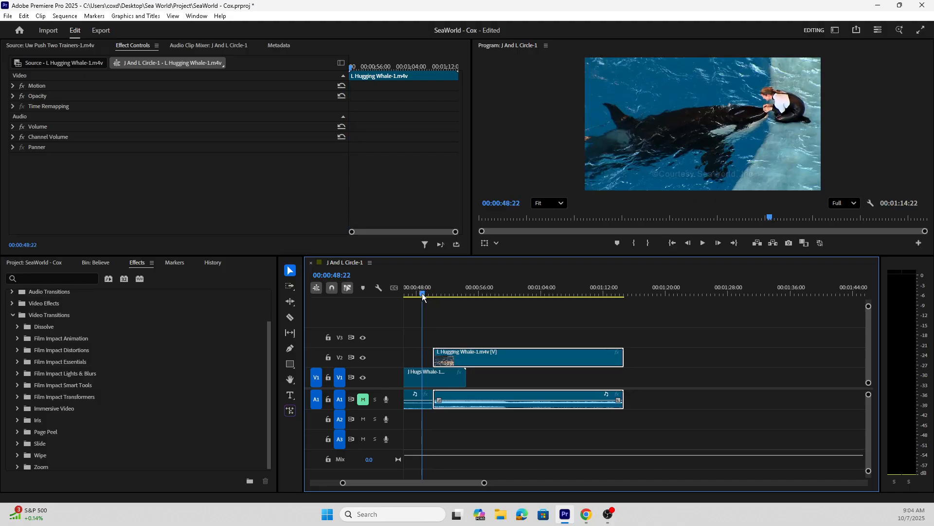
pyautogui.press('\\')
pyautogui.press('space')
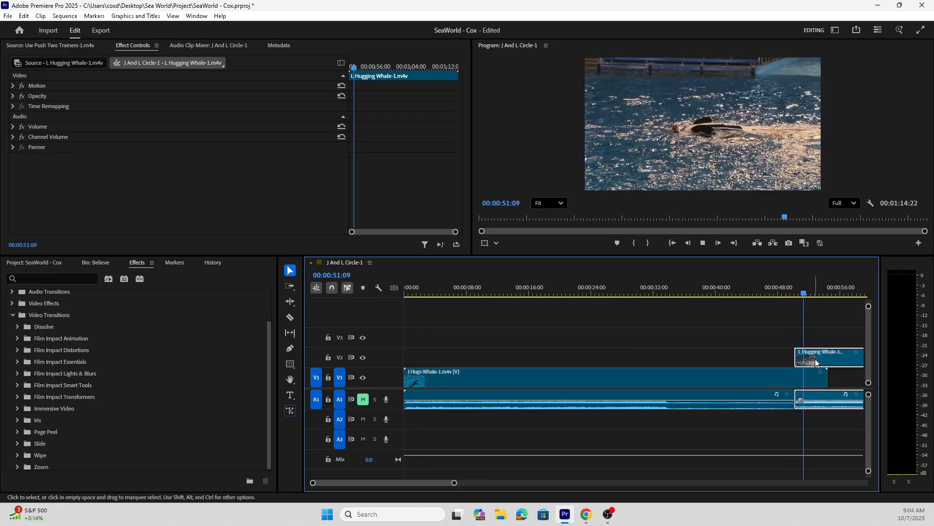
pyautogui.press('space')
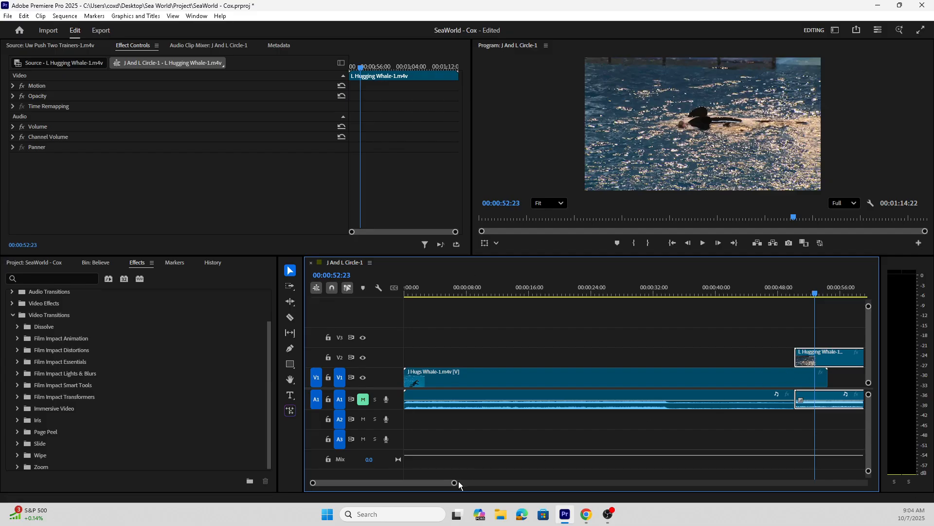
# Set the playhead to 00:00:37:23 and shift L Hugging Whale-1.m4v earlier on track V2 so it starts at 00:00:48:06
pyautogui.moveTo(455, 482); pyautogui.dragTo(495, 482)
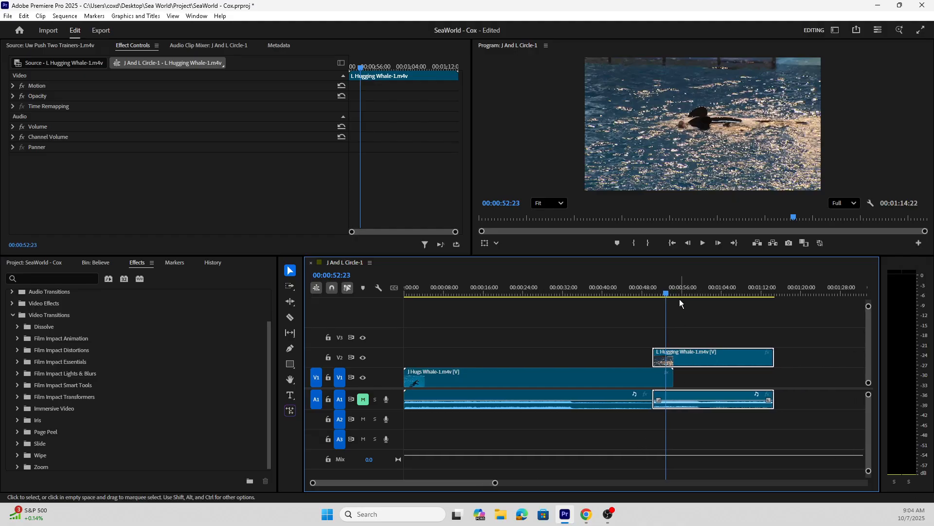
pyautogui.moveTo(666, 294); pyautogui.dragTo(591, 295)
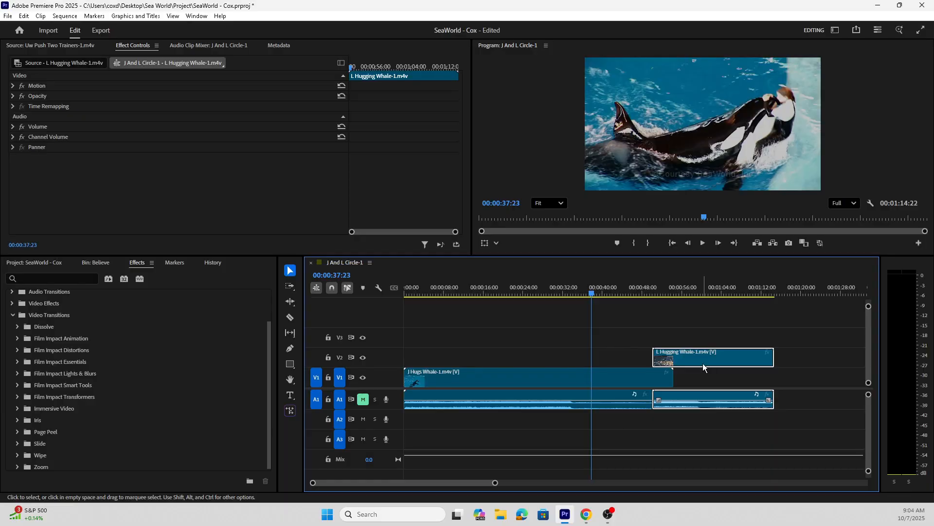
pyautogui.moveTo(703, 363); pyautogui.dragTo(691, 370)
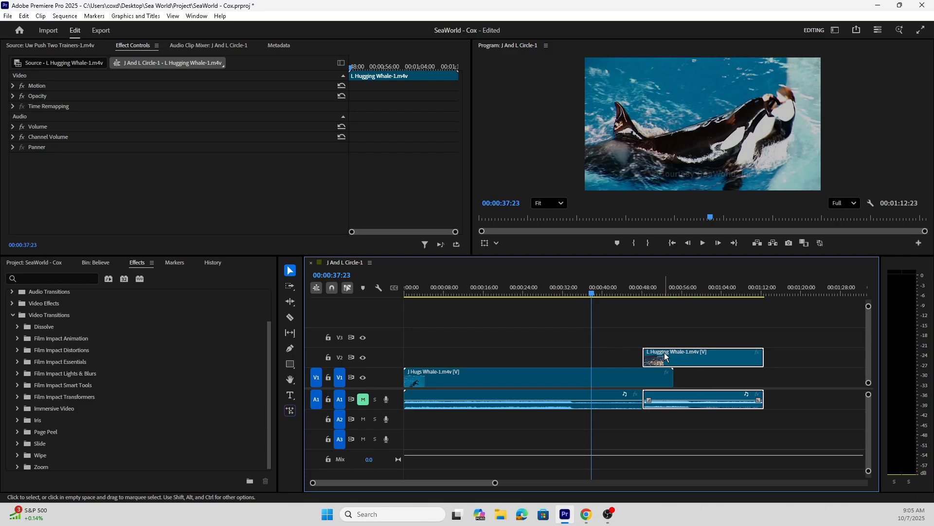
pyautogui.click(540, 356)
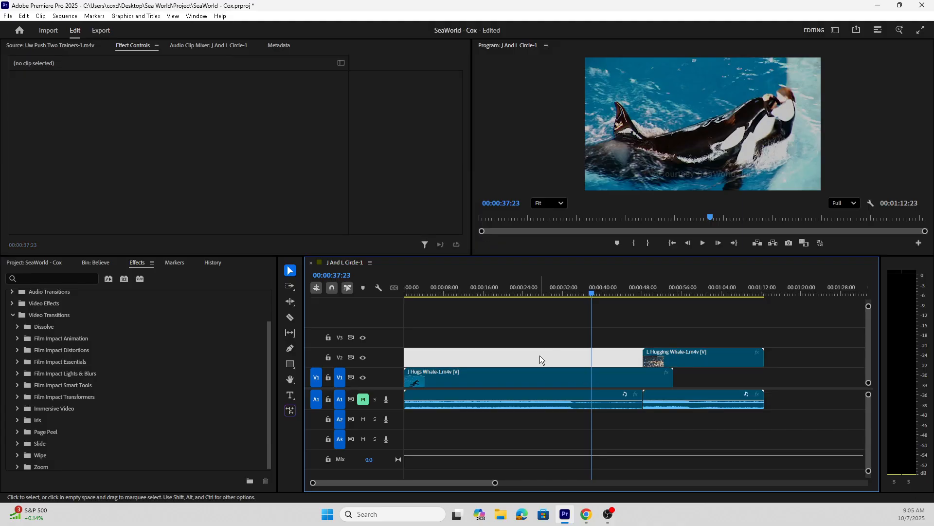
pyautogui.click(633, 337)
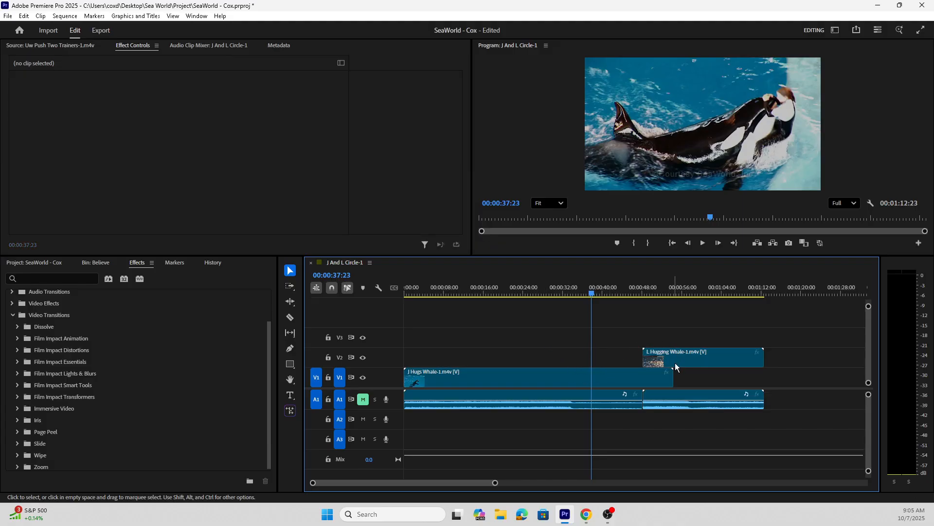
pyautogui.moveTo(683, 356)
pyautogui.mouseDown()
pyautogui.moveTo(736, 347)
pyautogui.moveTo(694, 352)
pyautogui.moveTo(667, 342)
pyautogui.moveTo(667, 356)
pyautogui.mouseUp()
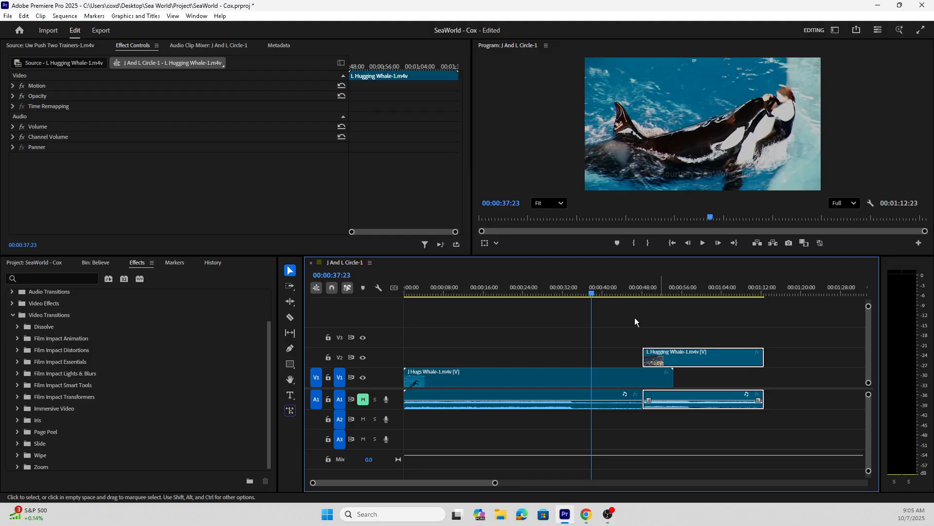
# Compare the source preview with the effect controls, and expand the Motion properties of L Hugging Whale-1.m4v on track V2
pyautogui.click(136, 46)
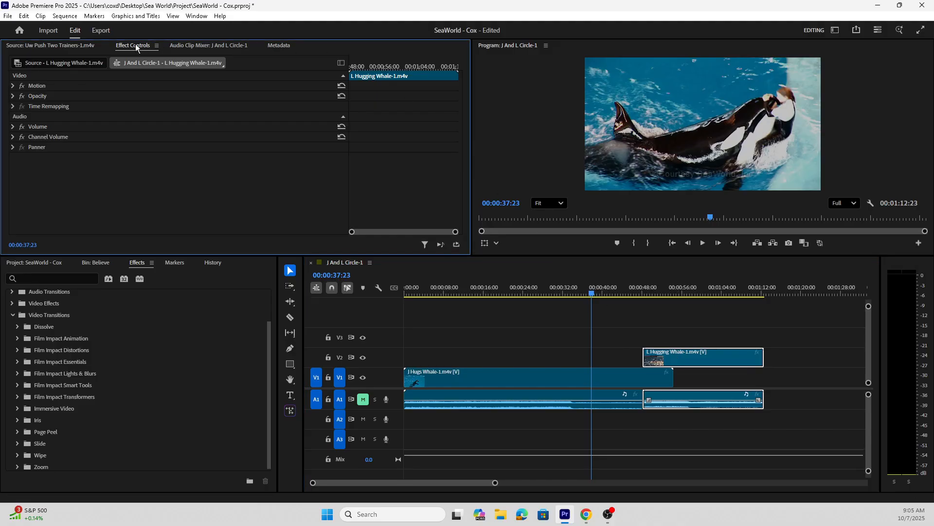
pyautogui.click(61, 44)
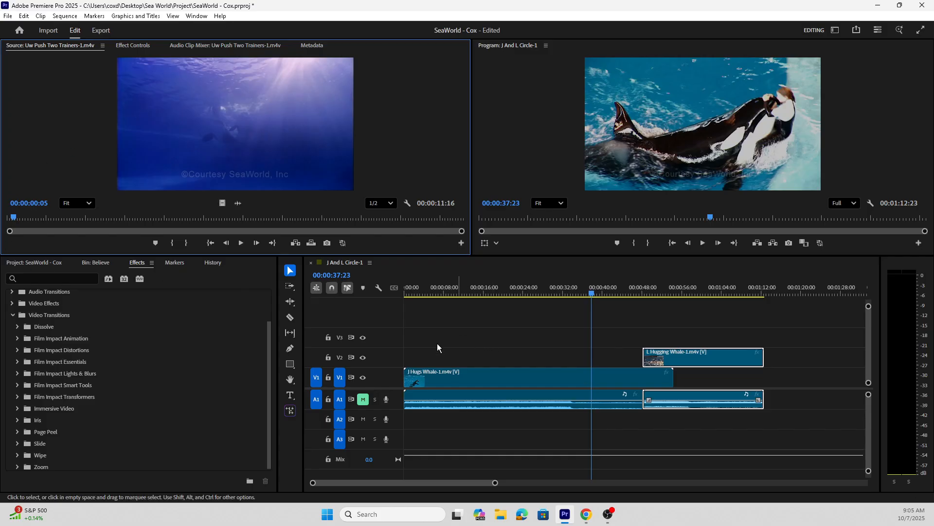
pyautogui.click(128, 46)
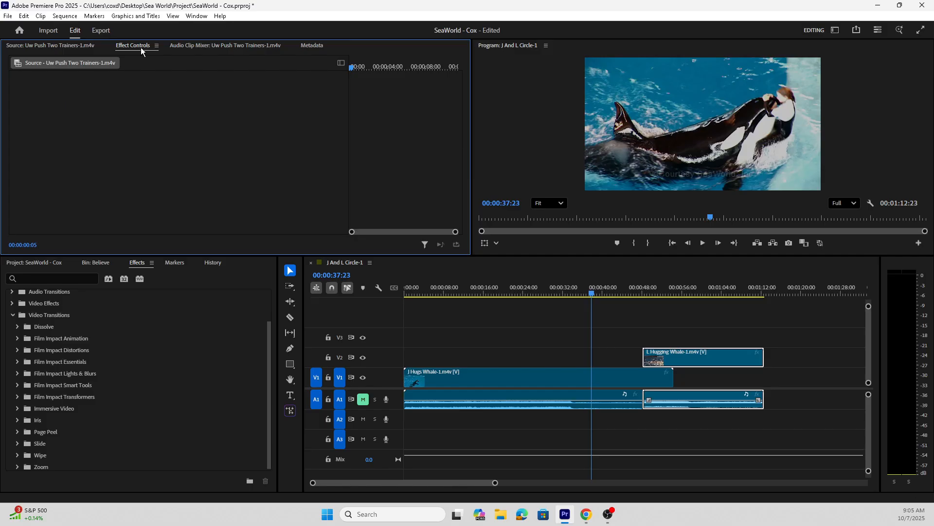
pyautogui.click(664, 360)
pyautogui.click(684, 442)
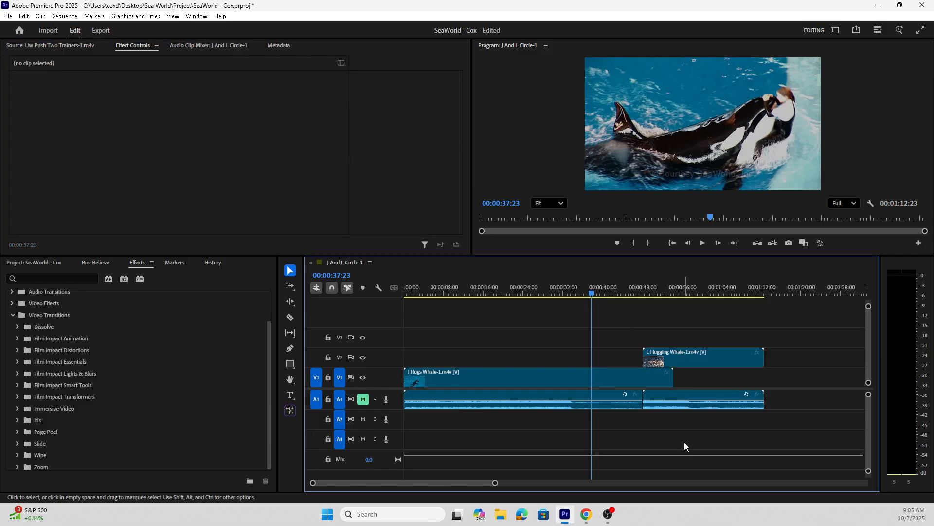
pyautogui.click(679, 361)
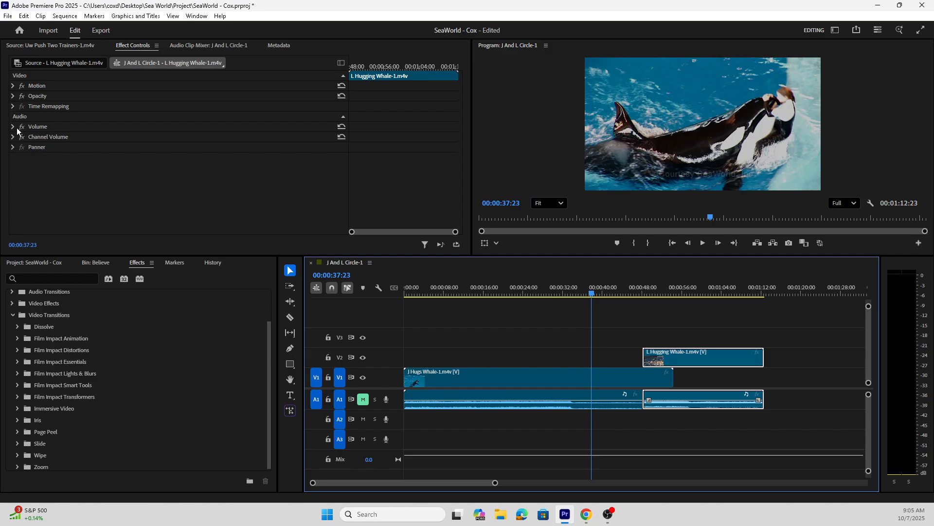
pyautogui.click(12, 86)
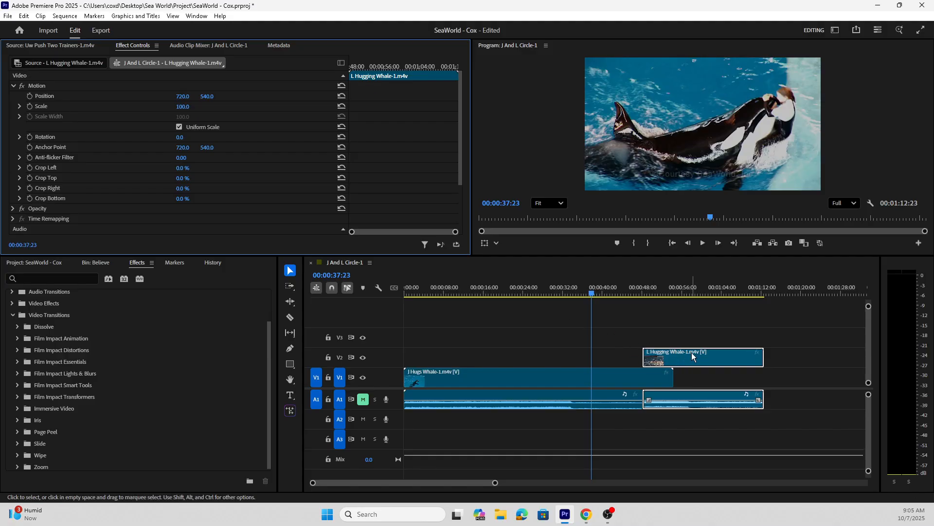
# At the clip's start, 00:00:48:06, set its horizontal Position to 2167 and turn on Position keyframing
pyautogui.click(361, 68)
pyautogui.moveTo(361, 69); pyautogui.dragTo(469, 71)
pyautogui.click(348, 67)
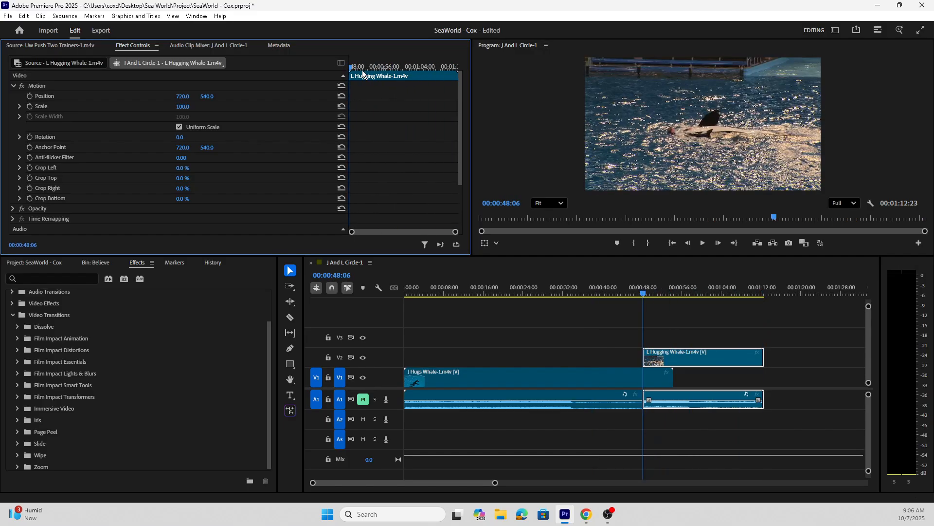
pyautogui.click(46, 95)
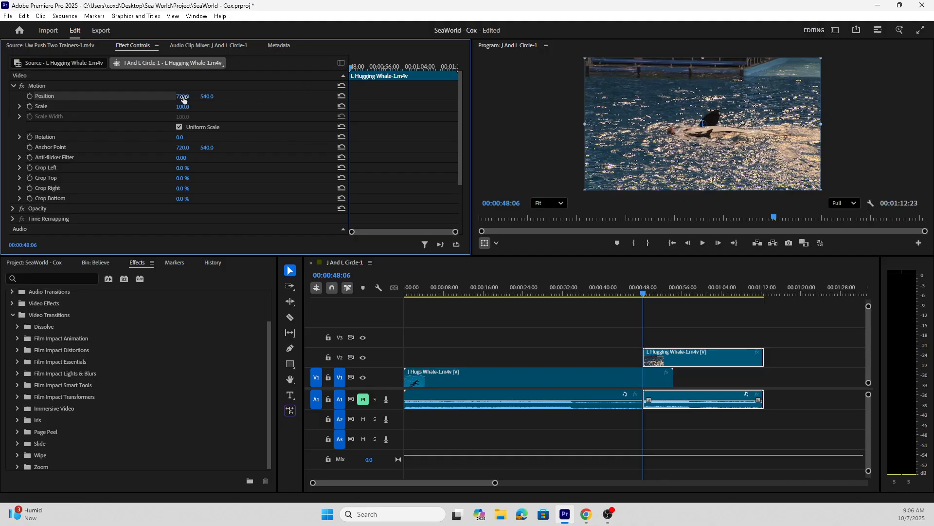
pyautogui.moveTo(186, 101); pyautogui.dragTo(586, 100)
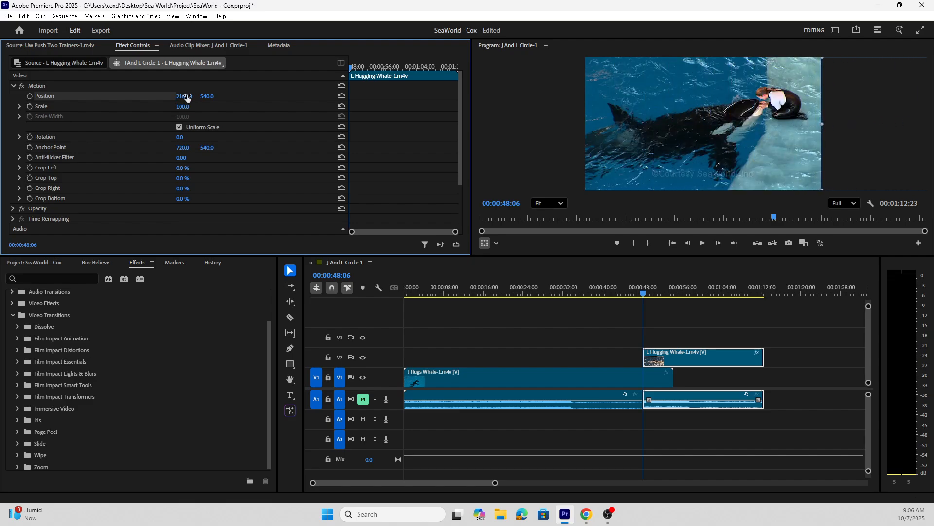
pyautogui.click(30, 97)
# Set the playhead to 00:00:58:13 and reset the clip's Position to 720, 540 for a second keyframe
pyautogui.moveTo(352, 67); pyautogui.dragTo(392, 73)
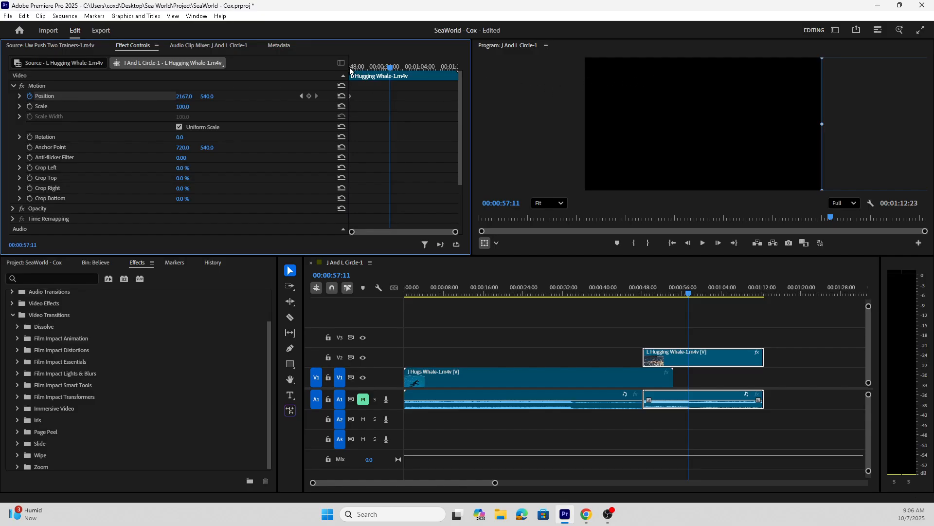
pyautogui.click(394, 68)
pyautogui.moveTo(393, 69); pyautogui.dragTo(393, 73)
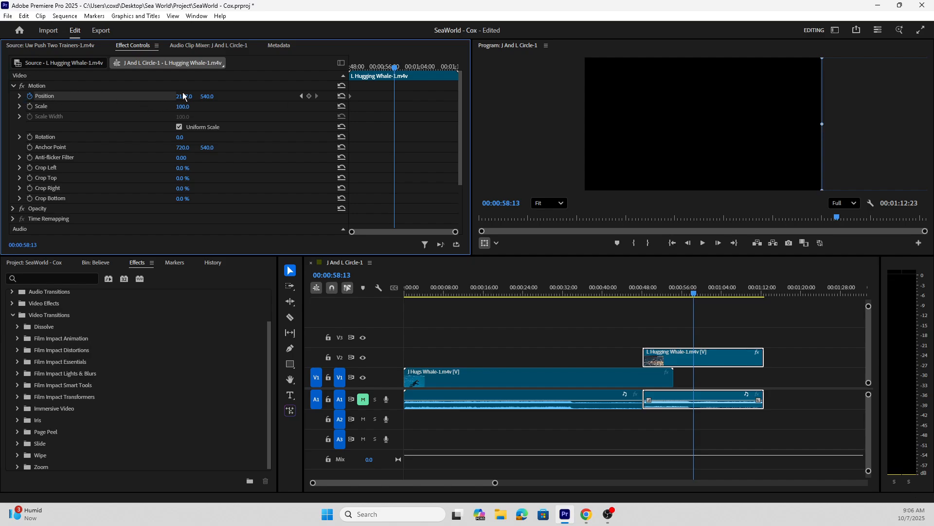
pyautogui.click(342, 96)
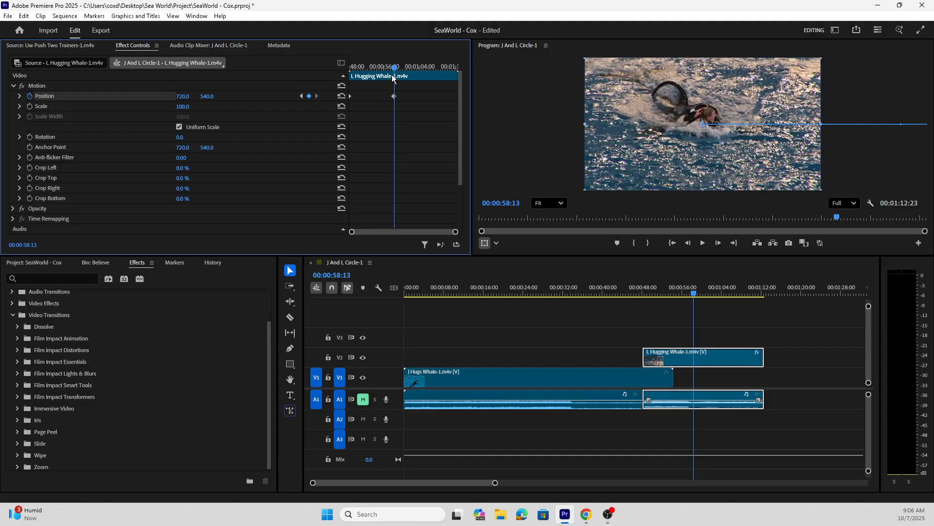
# Play the slide-in from the clip's start, move the second Position keyframe earlier to speed it up, and replay it
pyautogui.moveTo(394, 68); pyautogui.dragTo(335, 71)
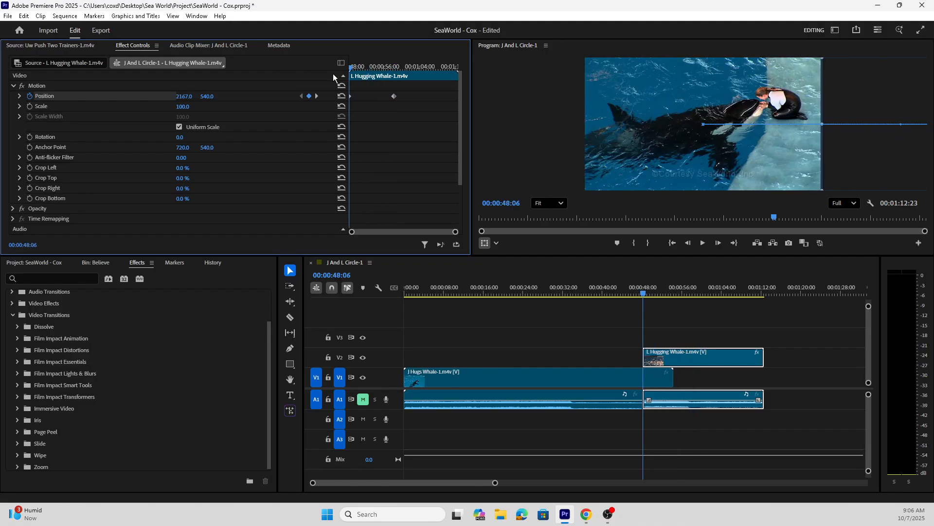
pyautogui.press('space')
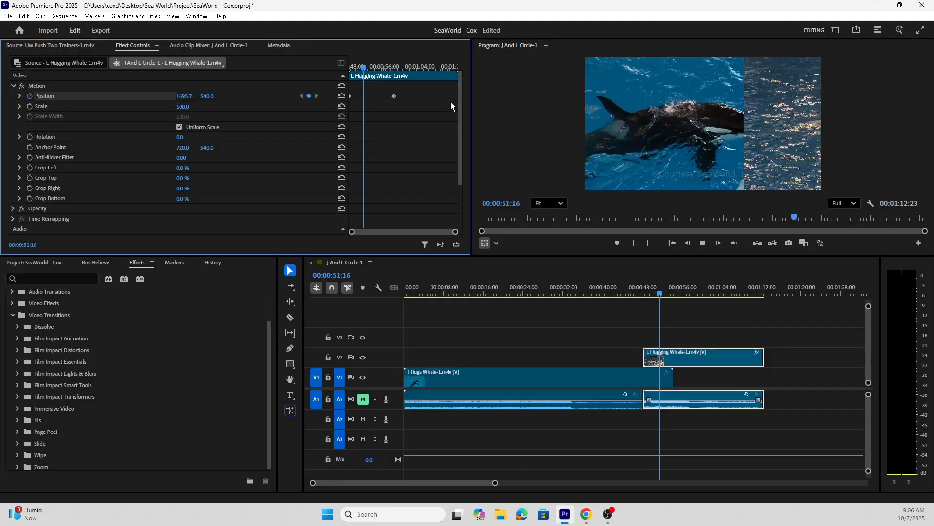
pyautogui.press('space')
pyautogui.moveTo(395, 95); pyautogui.dragTo(374, 98)
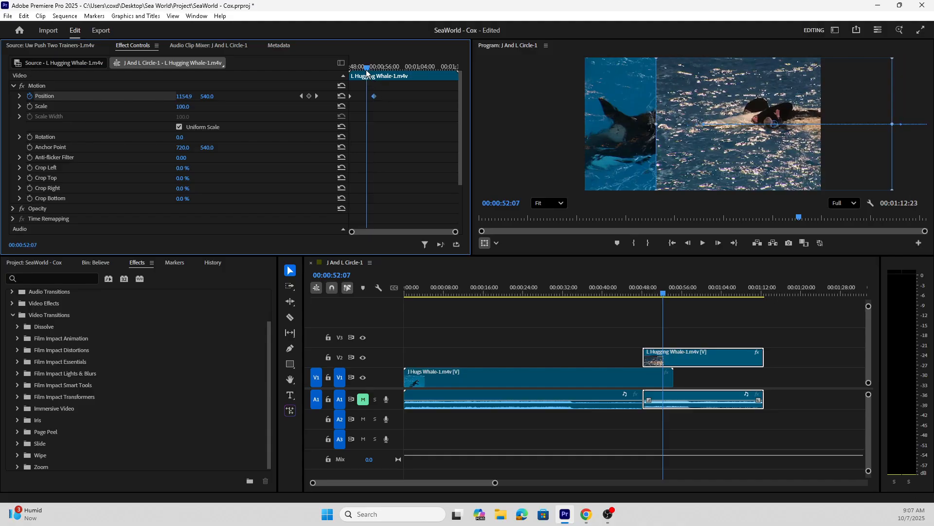
pyautogui.moveTo(366, 67); pyautogui.dragTo(346, 71)
pyautogui.press('space')
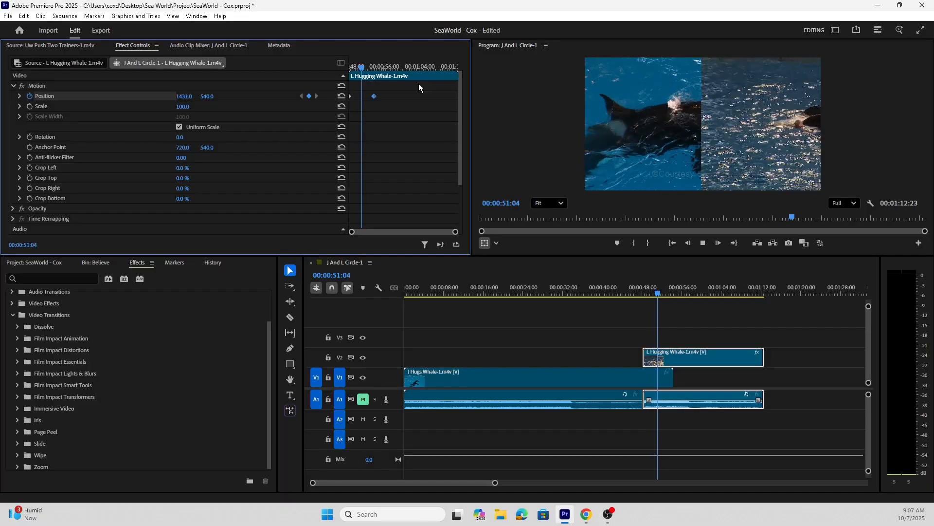
pyautogui.press('space')
# Shorten the slide-in by moving the second Position keyframe earlier to about 00:00:51, playing it between adjustments
pyautogui.moveTo(374, 96); pyautogui.dragTo(367, 96)
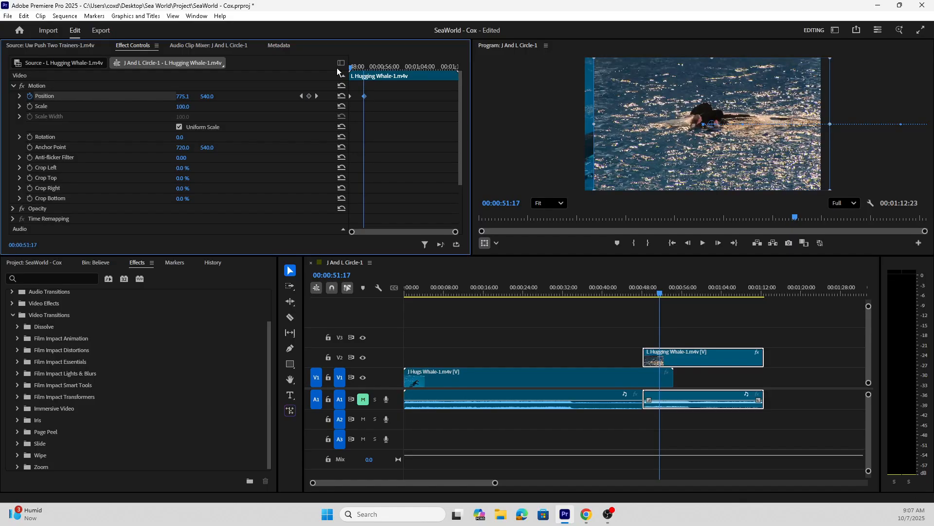
pyautogui.press('Up')
pyautogui.press('space')
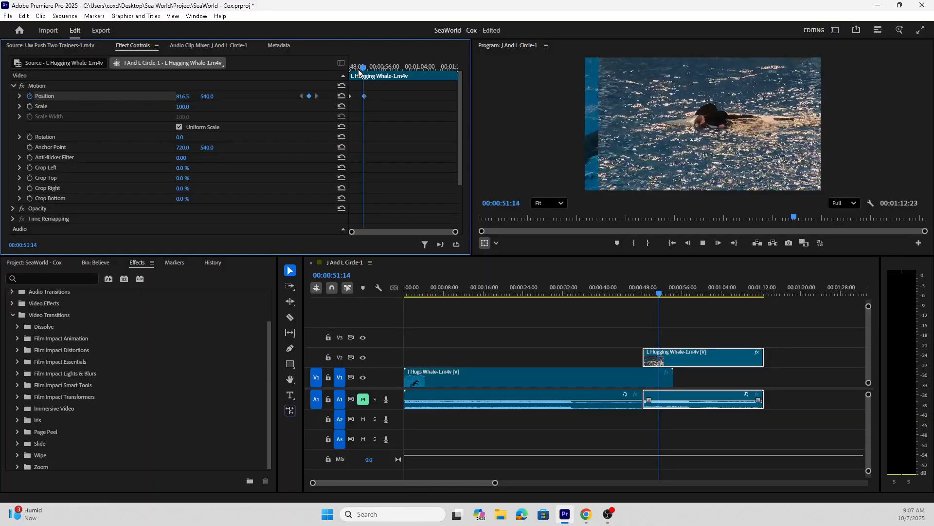
pyautogui.press('space')
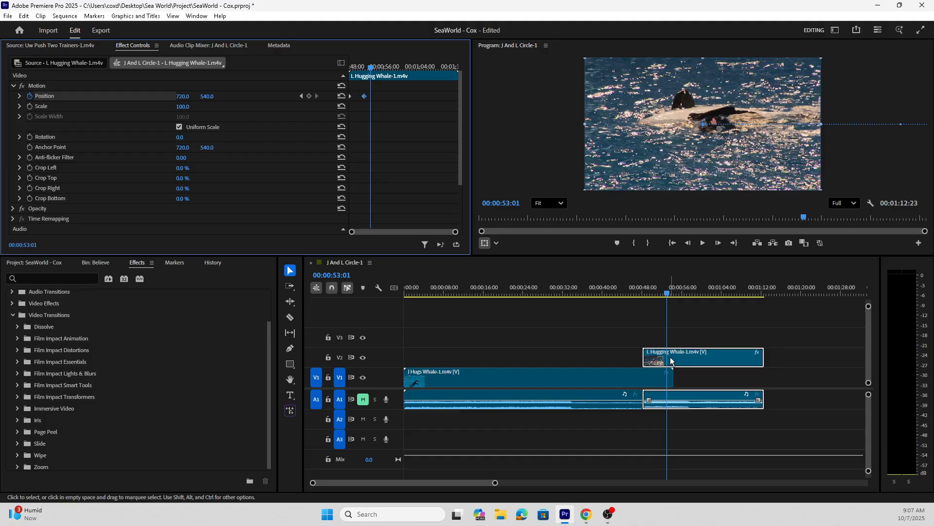
pyautogui.moveTo(370, 72); pyautogui.dragTo(362, 98)
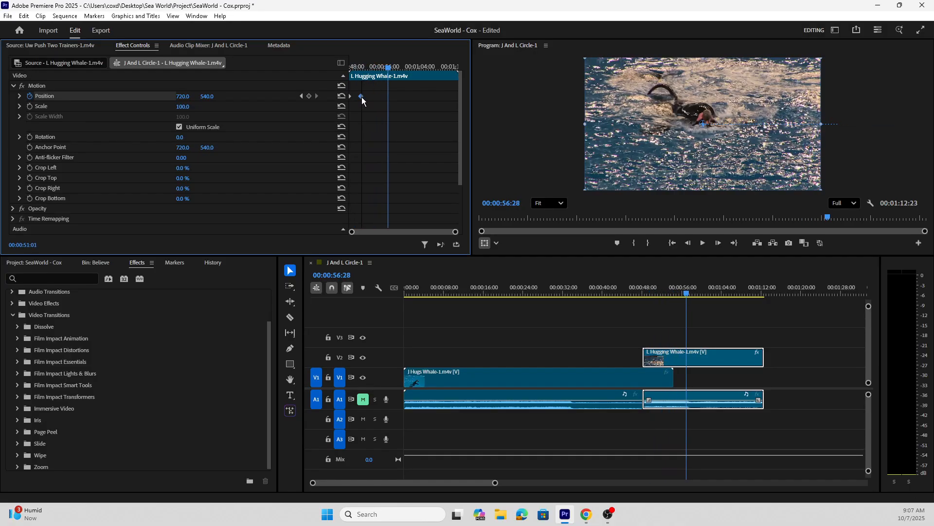
# Play the shortened slide-in from the start of the V2 clip at 00:00:48:06
pyautogui.moveTo(388, 68); pyautogui.dragTo(343, 69)
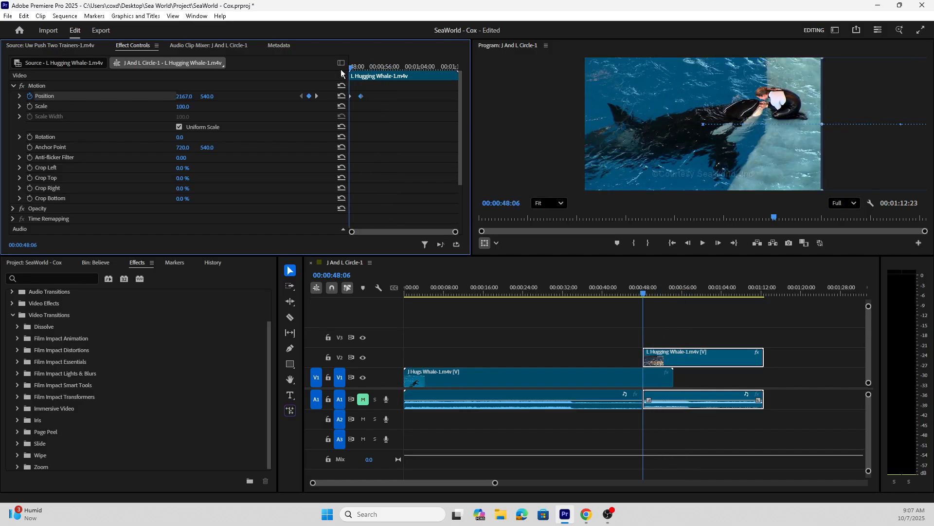
pyautogui.press('space')
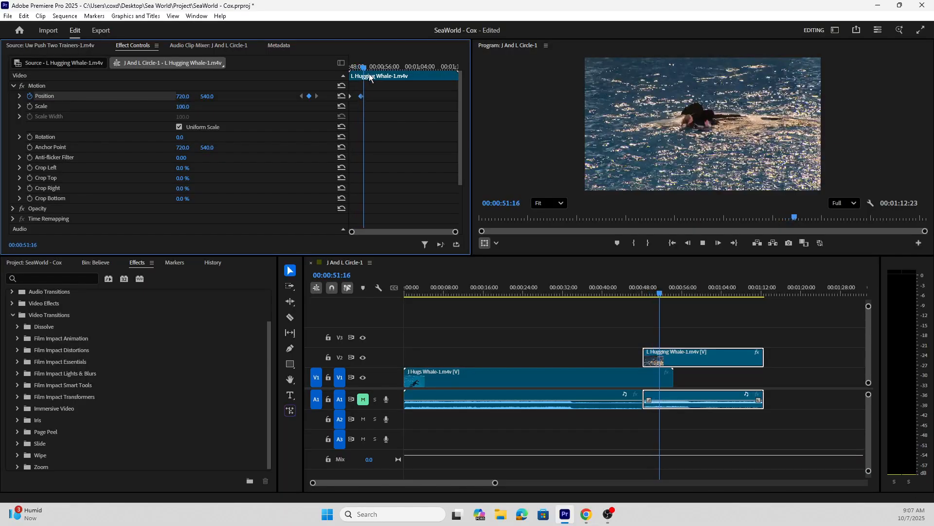
pyautogui.press('space')
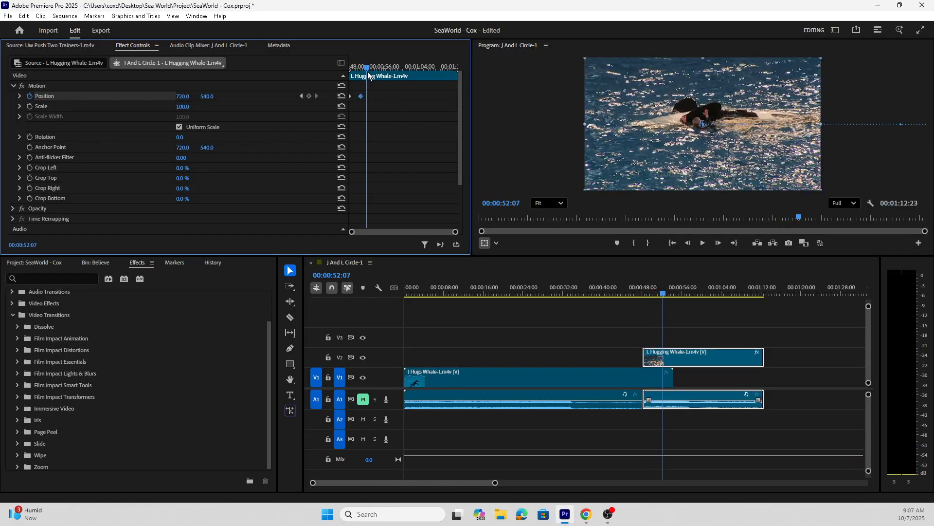
# Return the playhead to the V2 clip's start and apply Ease In temporal interpolation to the second Position keyframe
pyautogui.moveTo(368, 68); pyautogui.dragTo(353, 68)
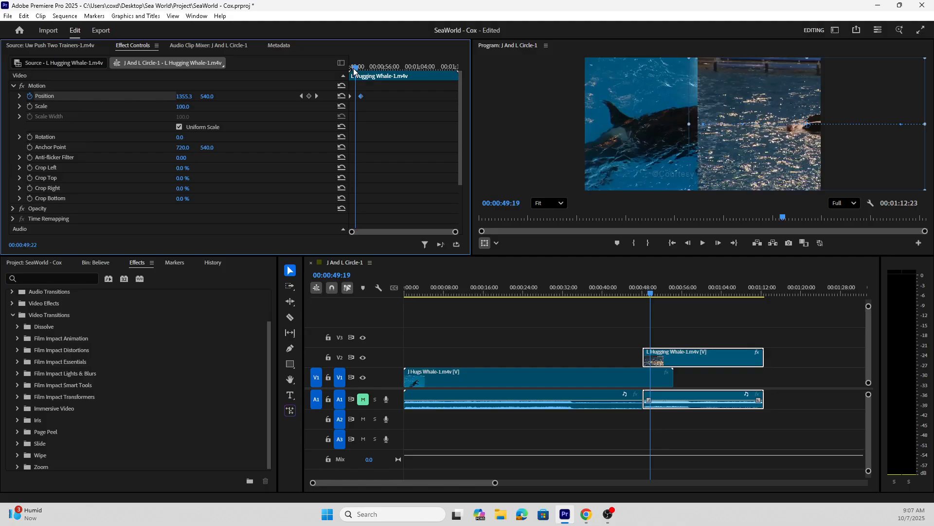
pyautogui.rightClick(361, 96)
pyautogui.moveTo(419, 183)
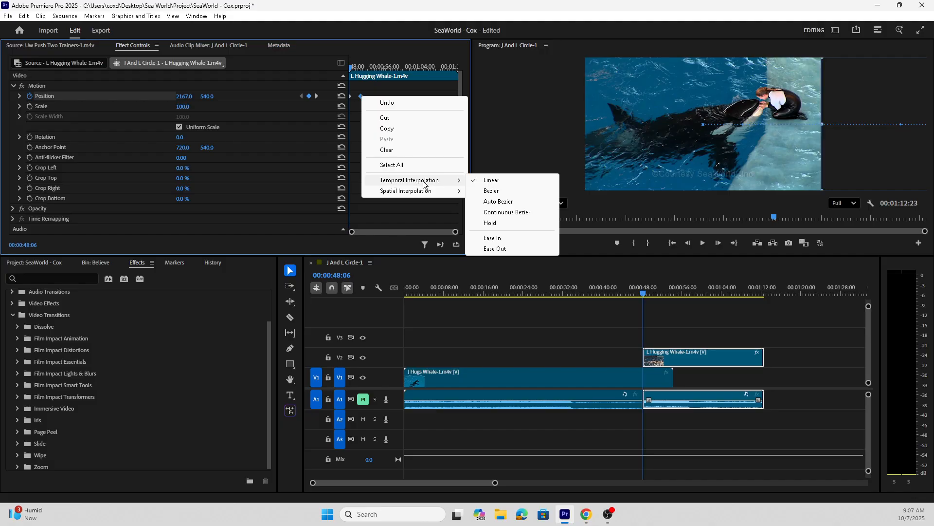
pyautogui.click(493, 238)
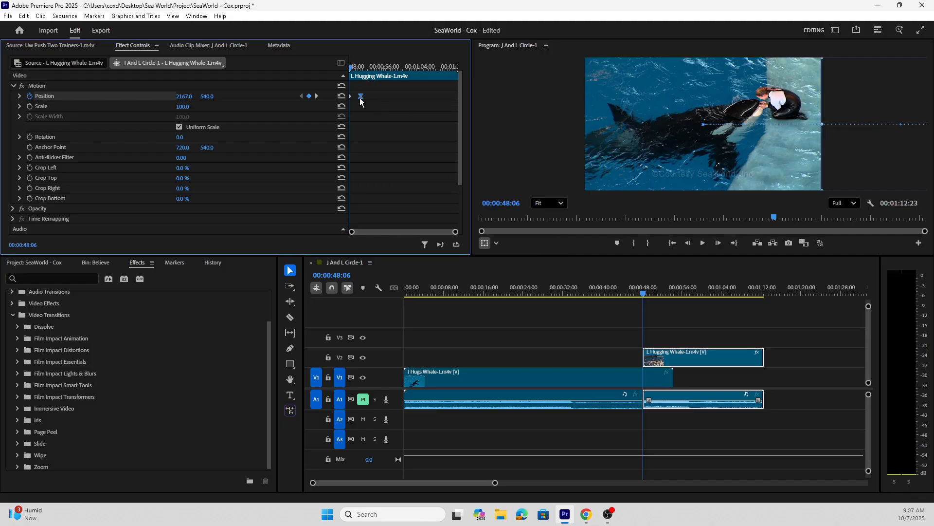
# Play the eased slide-in twice from the start of the V2 clip
pyautogui.press('space')
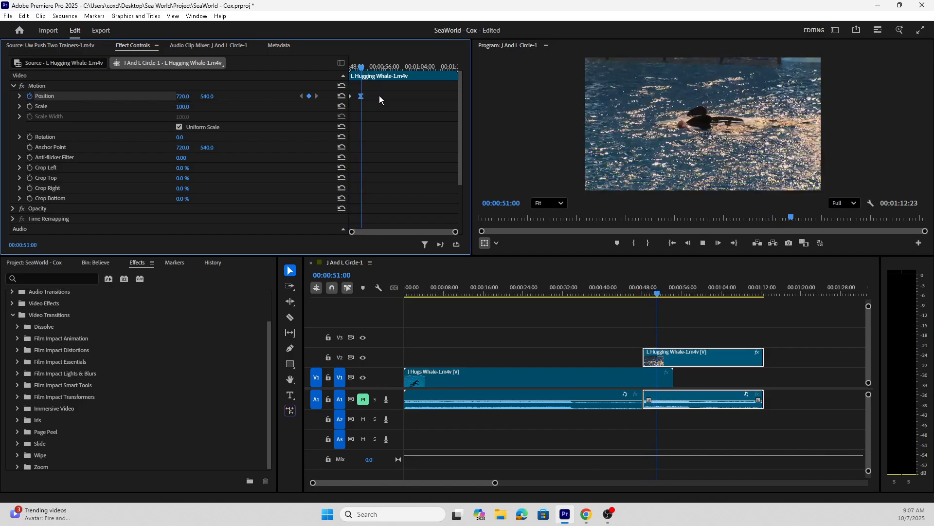
pyautogui.click(365, 68)
pyautogui.moveTo(365, 68); pyautogui.dragTo(352, 69)
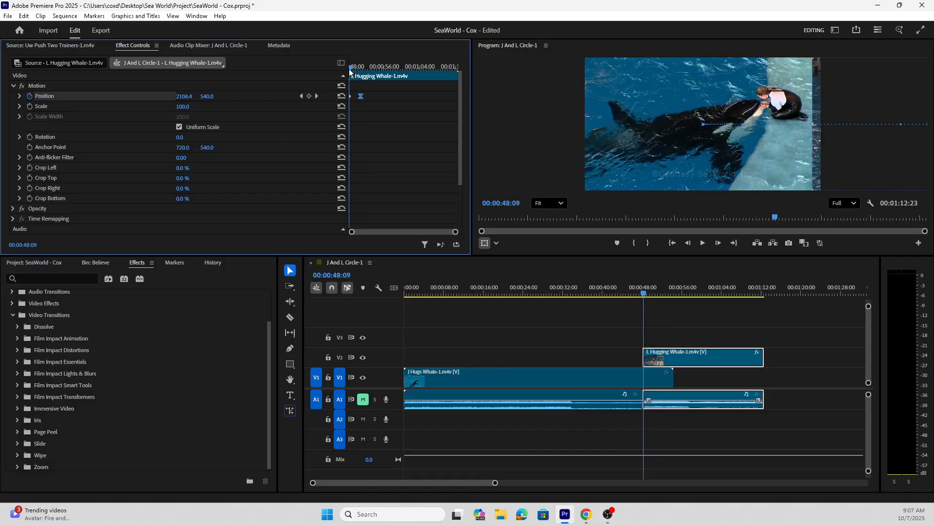
pyautogui.press('space')
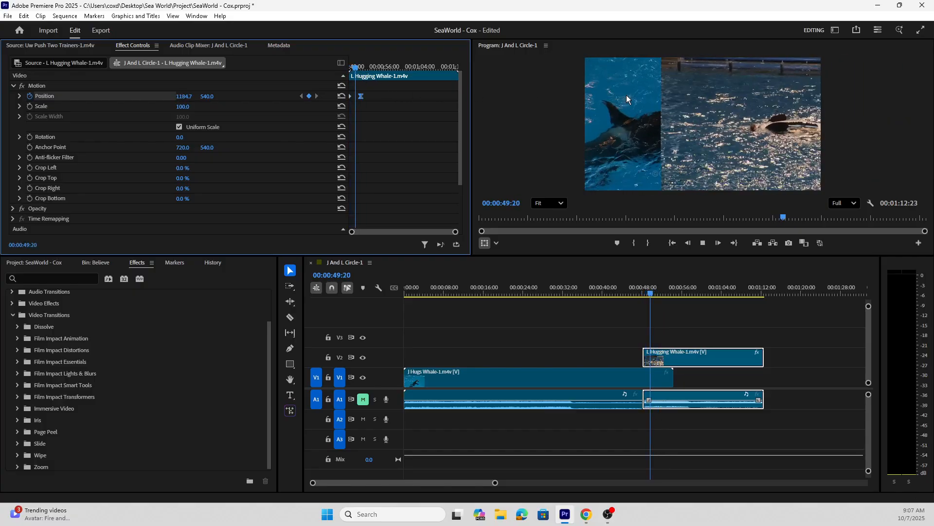
pyautogui.press('space')
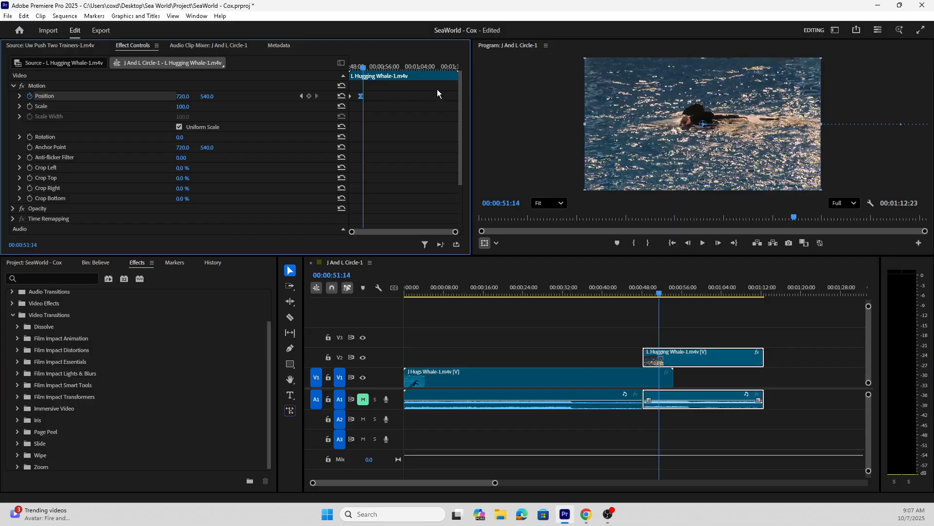
# At the V2 clip's start, 00:00:48:06, set Scale to 0 and turn on Scale keyframing
pyautogui.moveTo(363, 68); pyautogui.dragTo(343, 67)
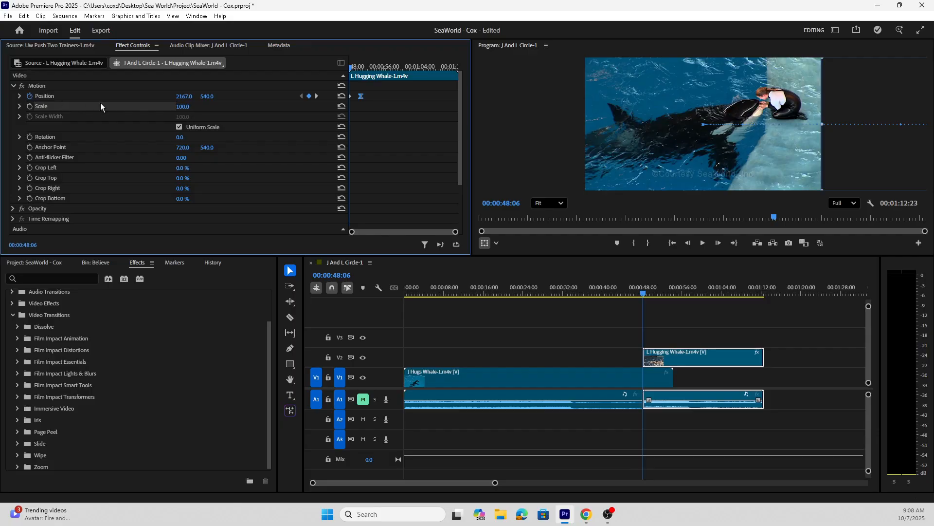
pyautogui.click(183, 106)
pyautogui.write('0')
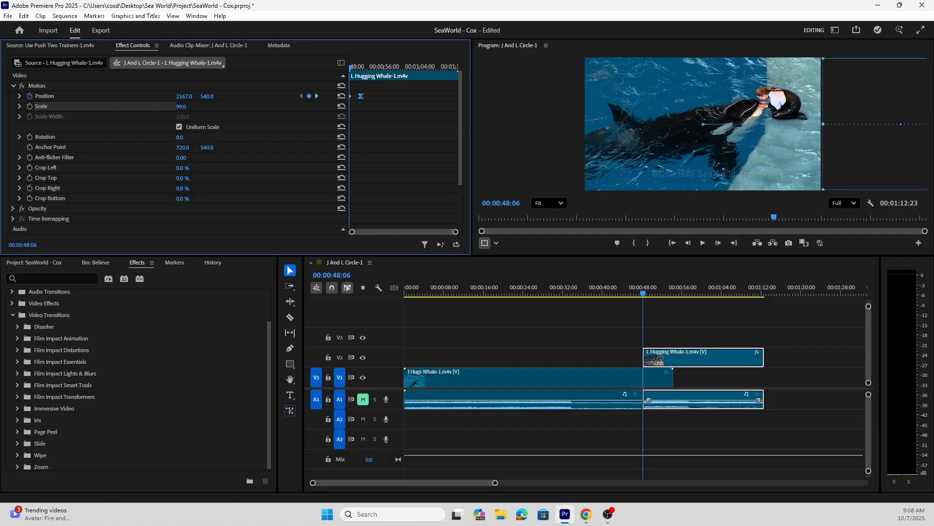
pyautogui.press('Return')
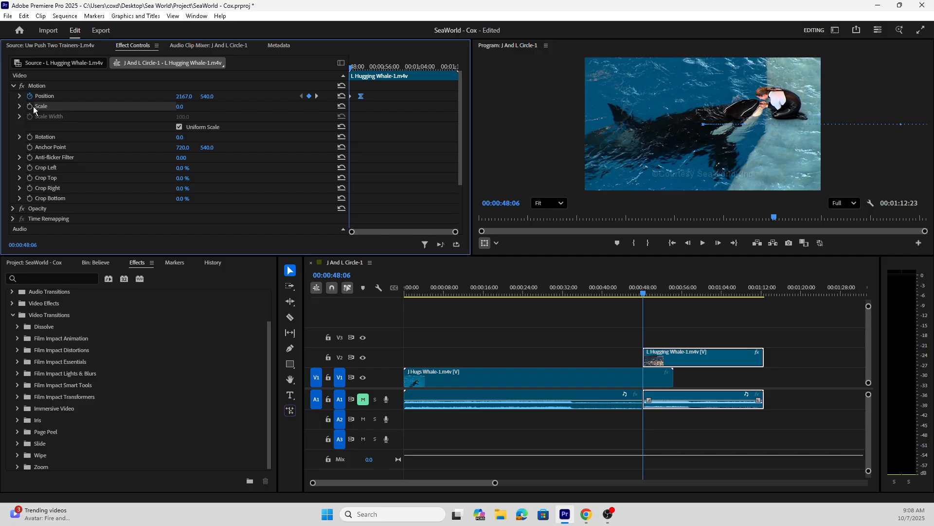
pyautogui.click(29, 107)
# Reset Scale to 100 at 00:00:52:00 as a second keyframe and apply Ease In to it
pyautogui.moveTo(352, 69); pyautogui.dragTo(365, 71)
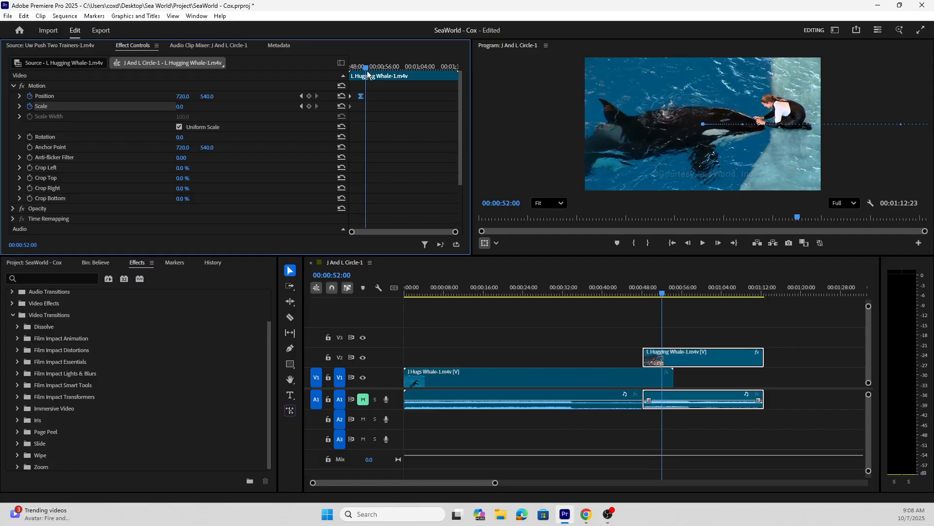
pyautogui.click(342, 106)
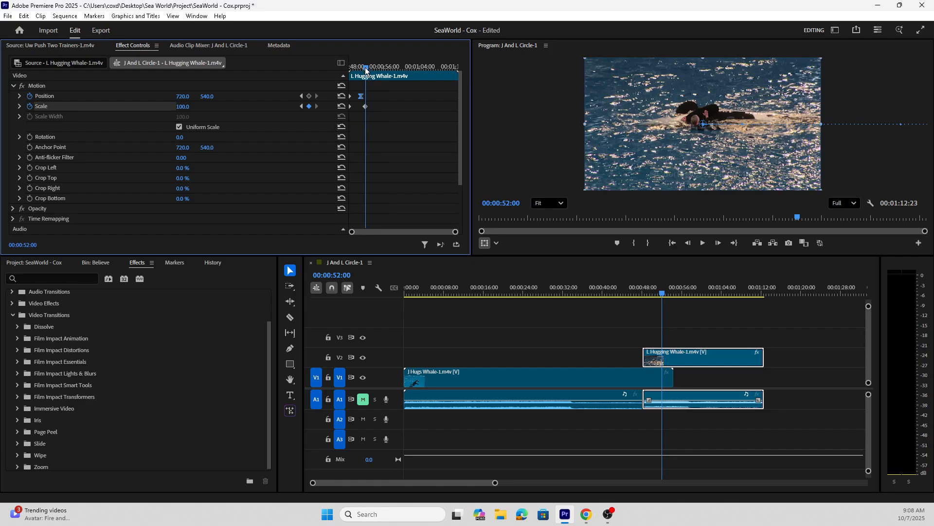
pyautogui.moveTo(366, 71); pyautogui.dragTo(328, 69)
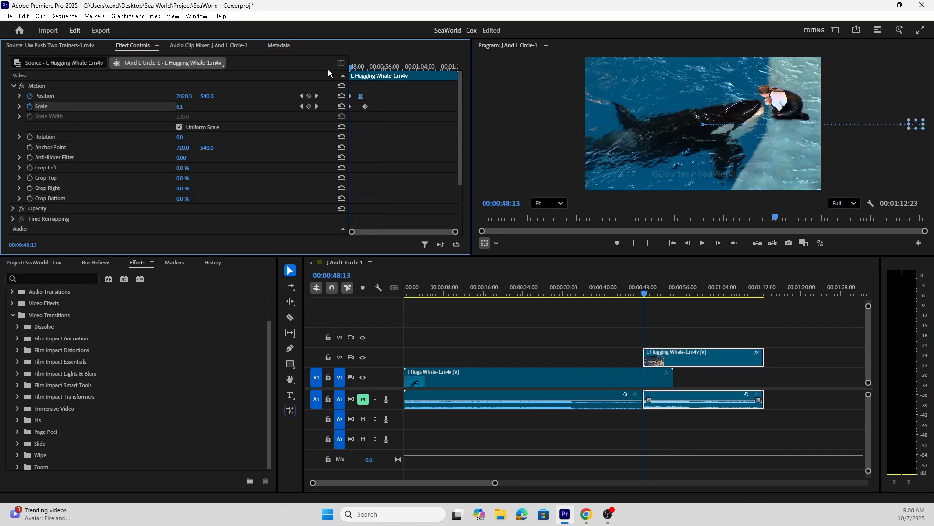
pyautogui.rightClick(365, 106)
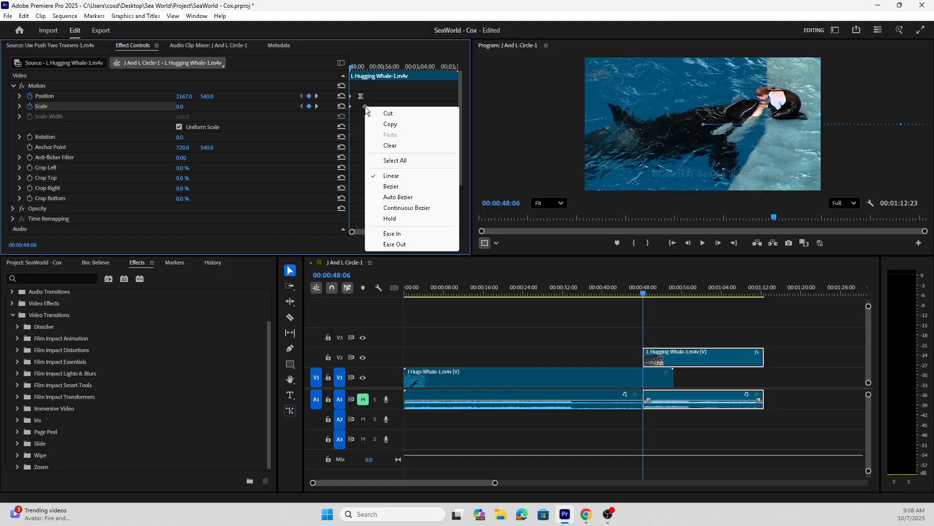
pyautogui.click(394, 233)
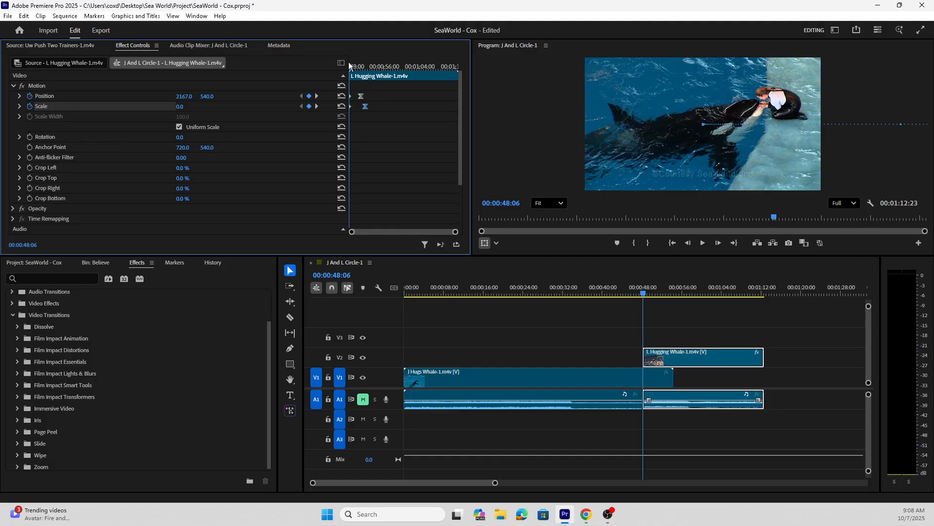
# Play the combined slide and scale-up transition twice from the clip's start
pyautogui.press('space')
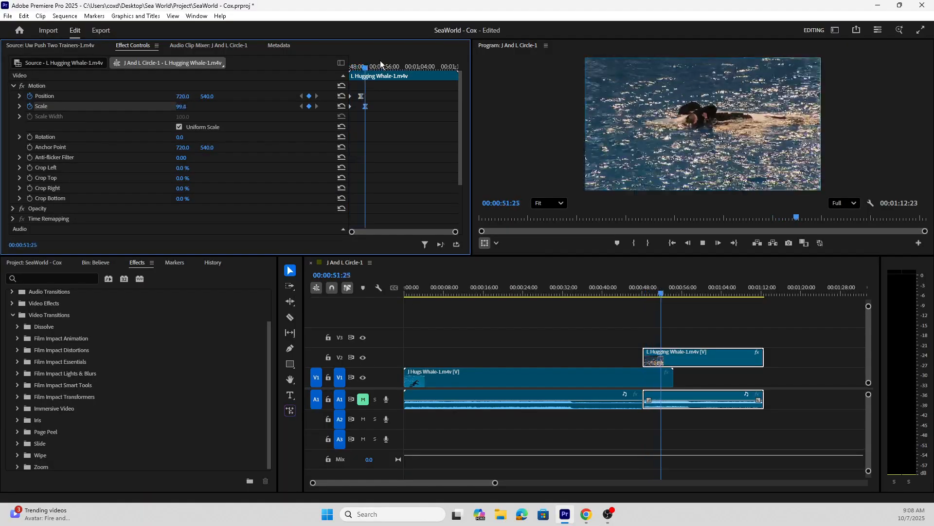
pyautogui.press('space')
pyautogui.press('Up')
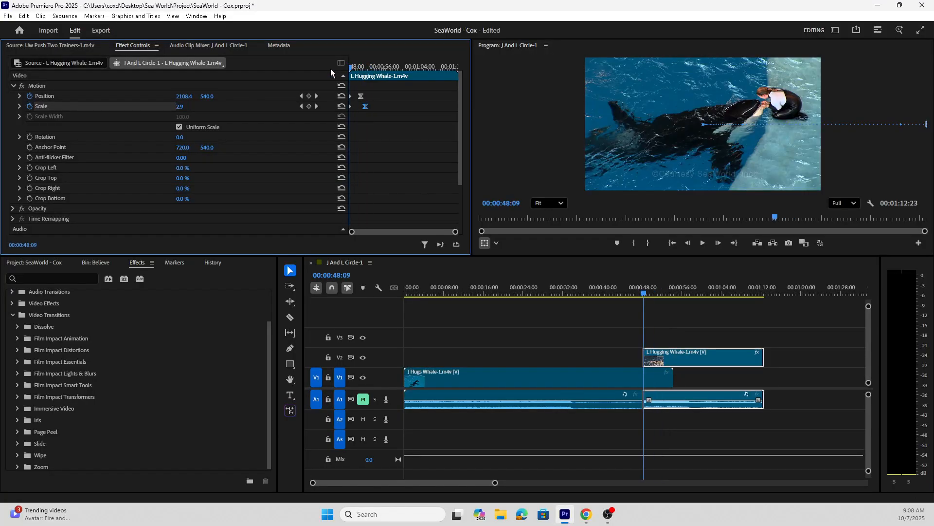
pyautogui.press('space')
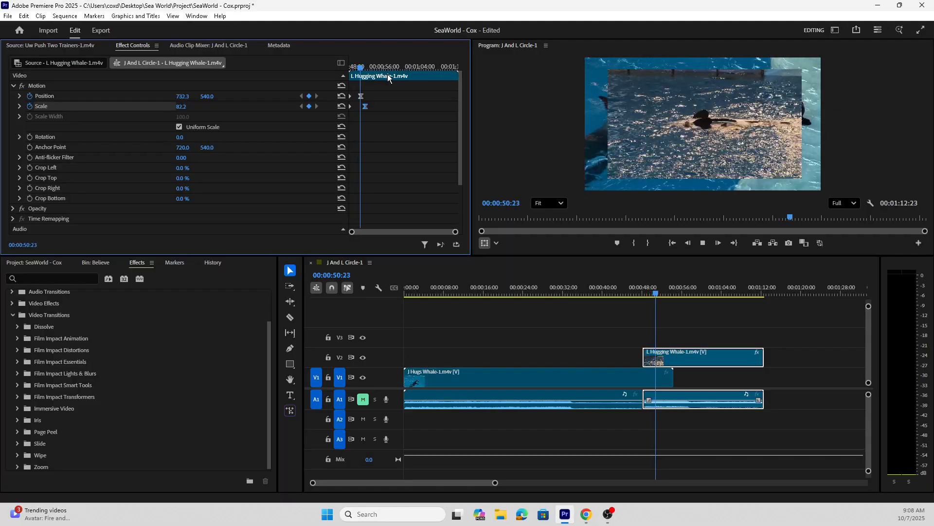
pyautogui.press('space')
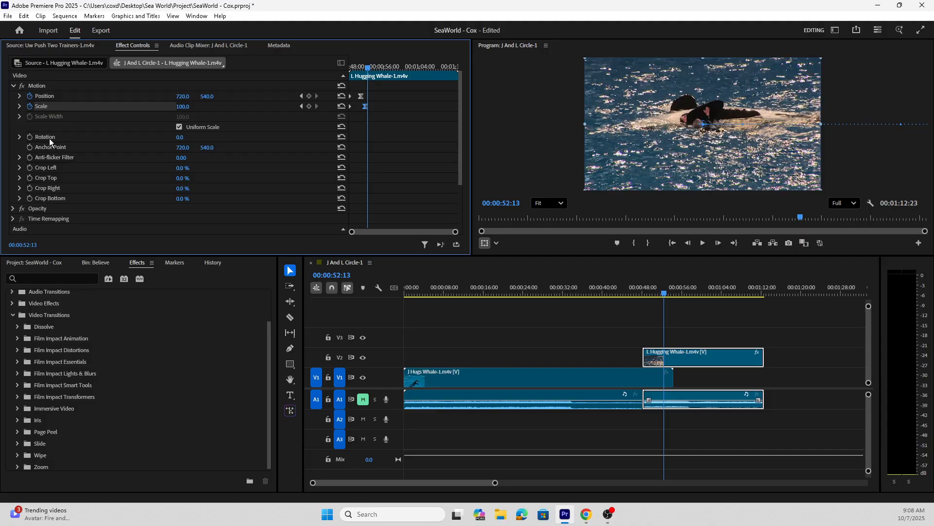
# At the clip's start, 00:00:48:06, set Rotation to -360 degrees and turn on Rotation keyframing
pyautogui.moveTo(366, 66); pyautogui.dragTo(351, 67)
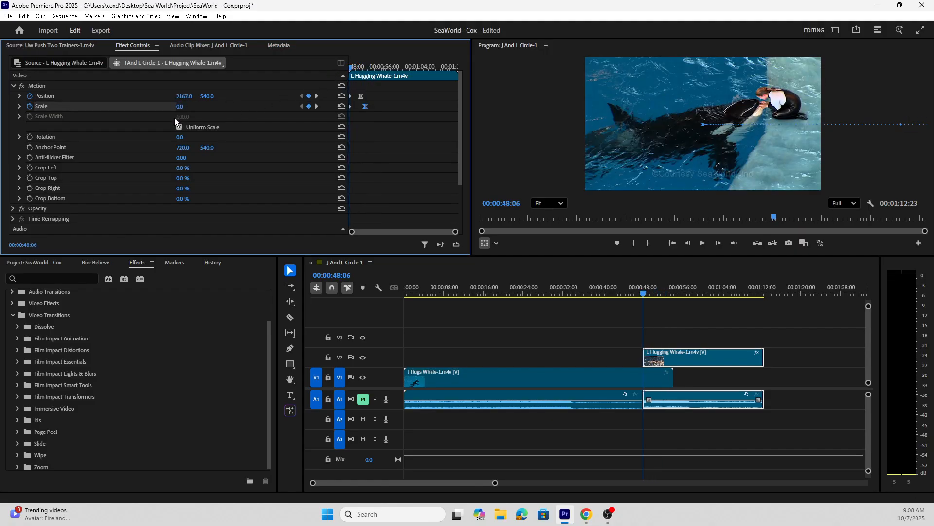
pyautogui.click(48, 138)
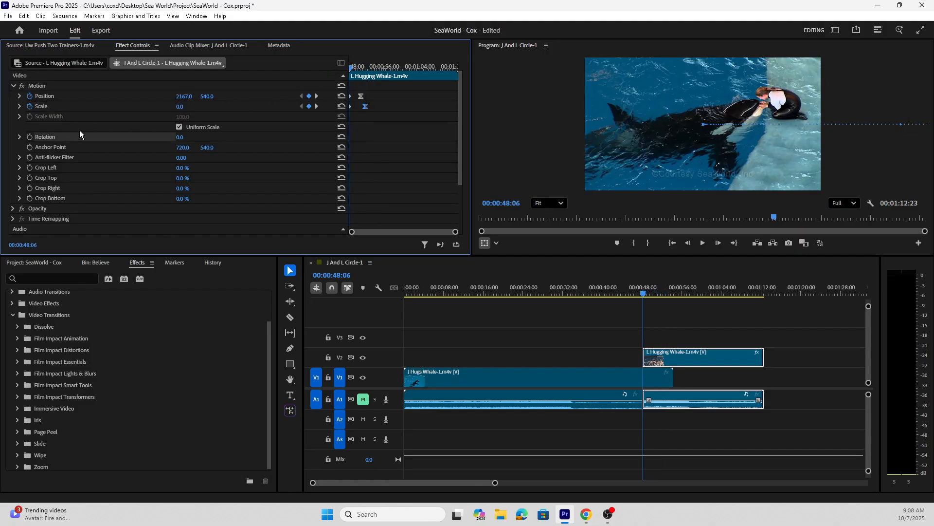
pyautogui.click(180, 137)
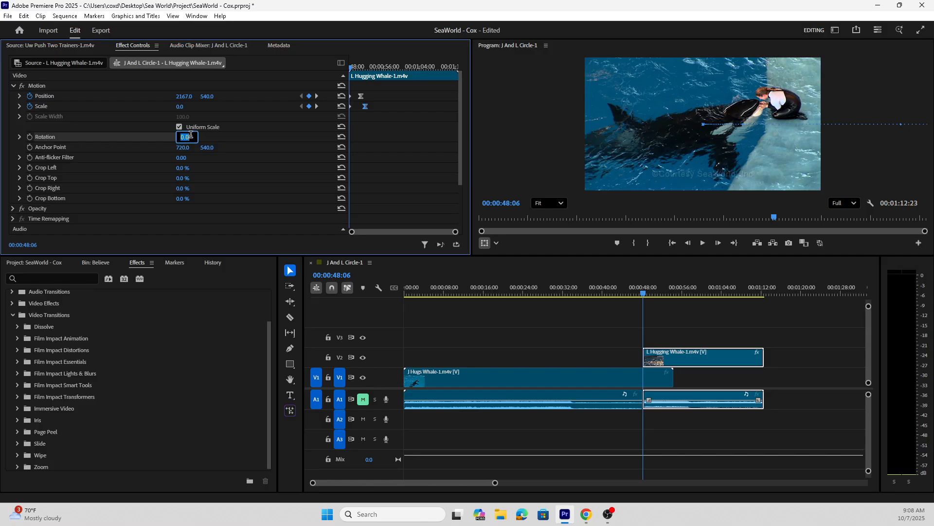
pyautogui.write('-360')
pyautogui.press('Return')
pyautogui.click(30, 137)
# Reset Rotation to 0 at 00:00:52:14 as a second keyframe and apply Ease In to it
pyautogui.moveTo(351, 73); pyautogui.dragTo(369, 70)
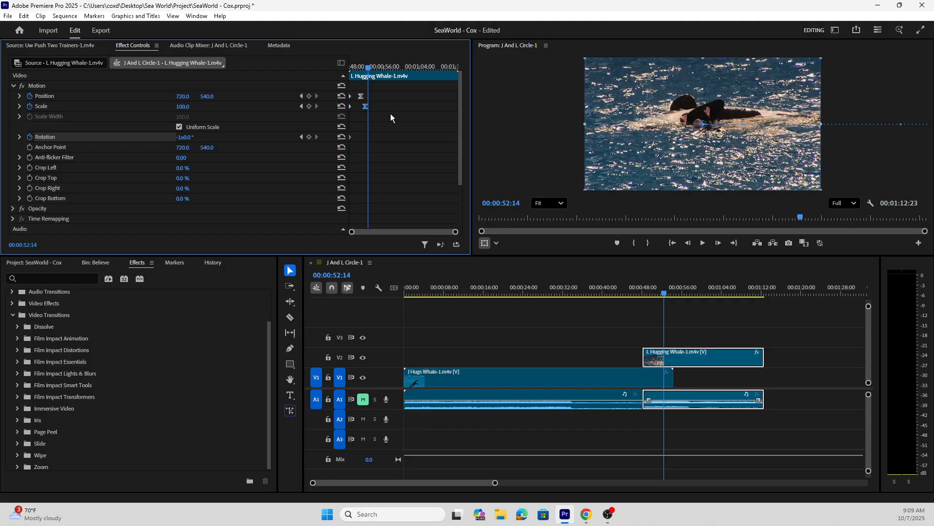
pyautogui.click(343, 139)
pyautogui.rightClick(368, 138)
pyautogui.click(393, 264)
# Play the spinning transition from the clip's start at 00:00:48:06
pyautogui.moveTo(369, 69); pyautogui.dragTo(343, 75)
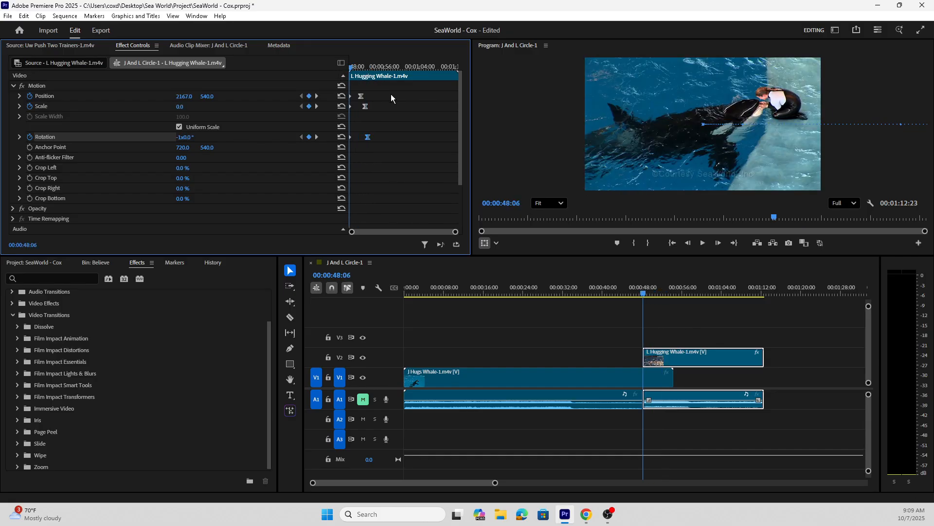
pyautogui.press('space')
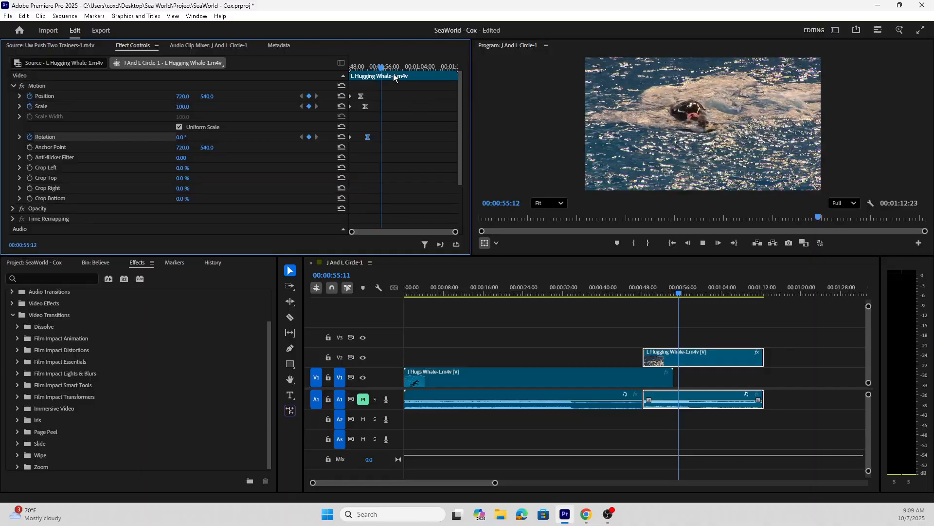
pyautogui.press('space')
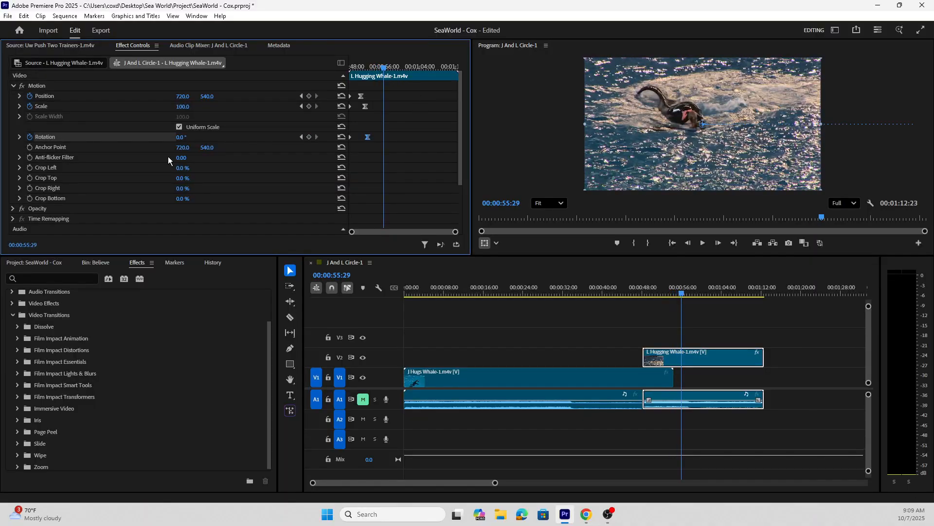
# Expand the Opacity settings, set Opacity to 0% at the clip's start, 00:00:48:06, and turn on Opacity keyframing
pyautogui.click(13, 209)
pyautogui.scroll(-2, 41, 214)
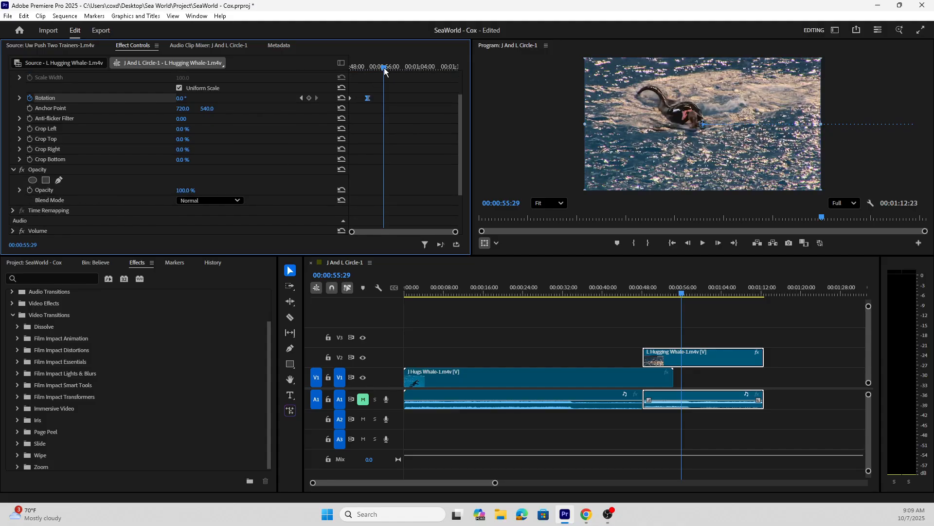
pyautogui.moveTo(384, 68); pyautogui.dragTo(350, 72)
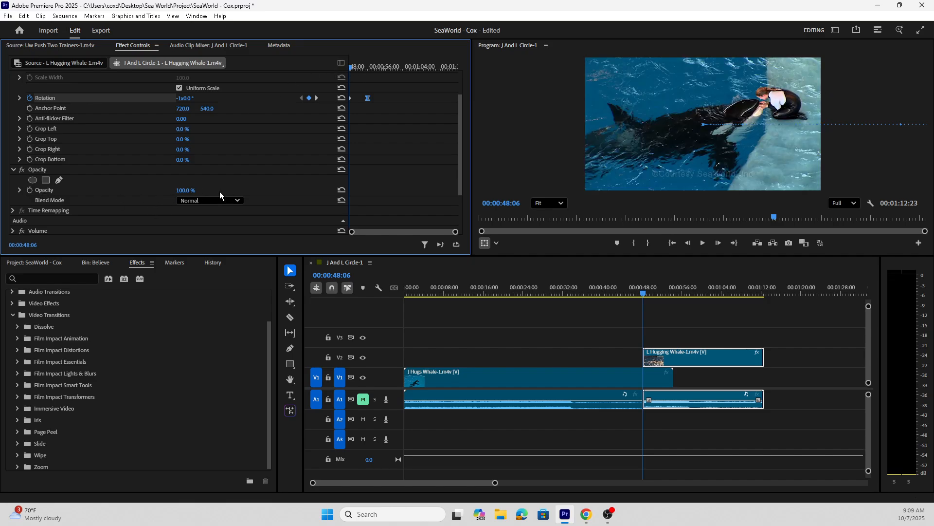
pyautogui.click(185, 190)
pyautogui.write('0')
pyautogui.press('Return')
pyautogui.click(30, 190)
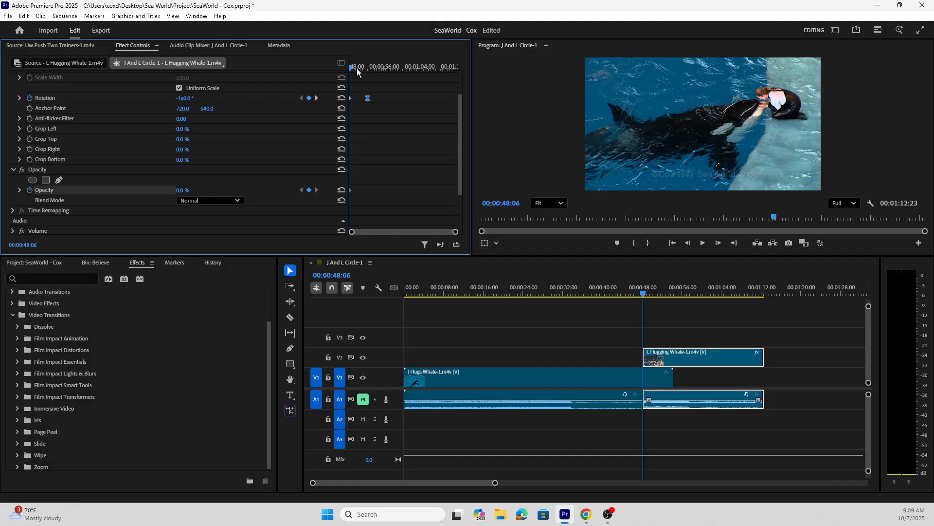
# Reset Opacity to 100% at 00:00:51:11 as a second keyframe and apply Ease In to it
pyautogui.moveTo(352, 68); pyautogui.dragTo(364, 68)
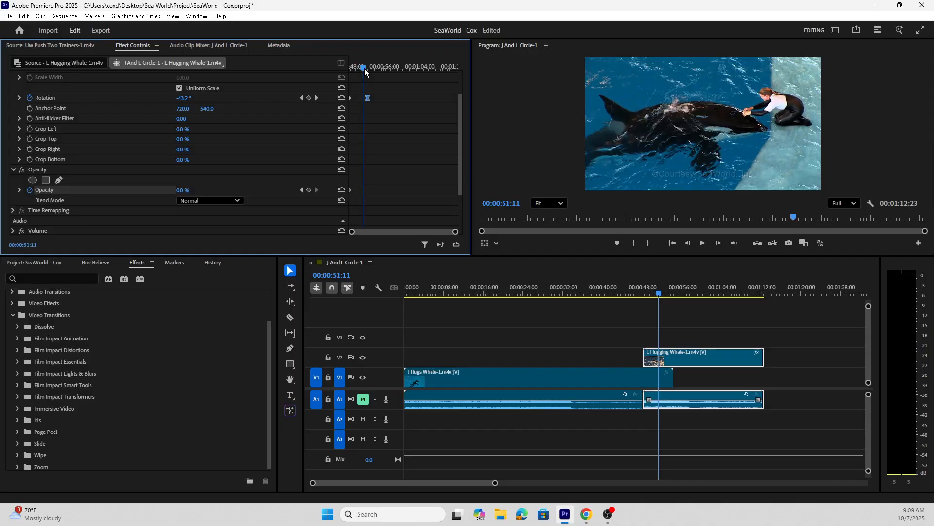
pyautogui.click(341, 190)
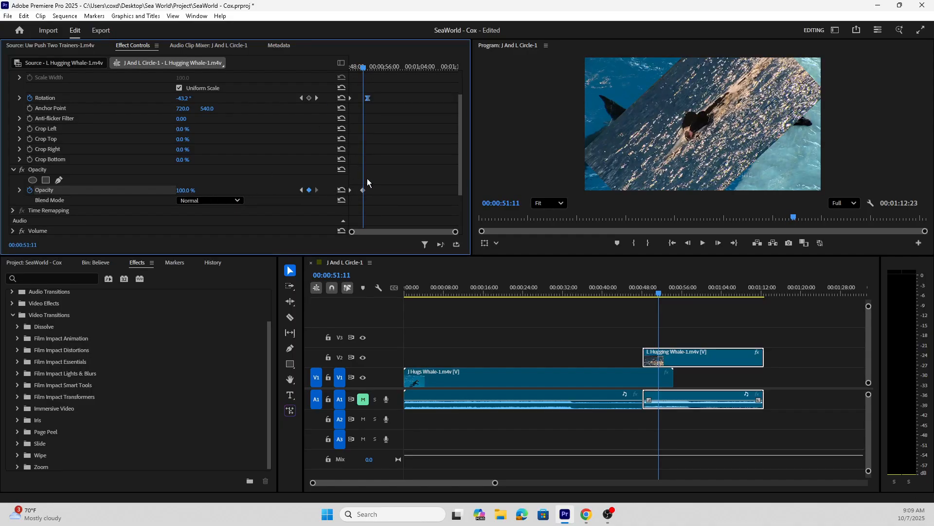
pyautogui.rightClick(360, 190)
pyautogui.click(391, 313)
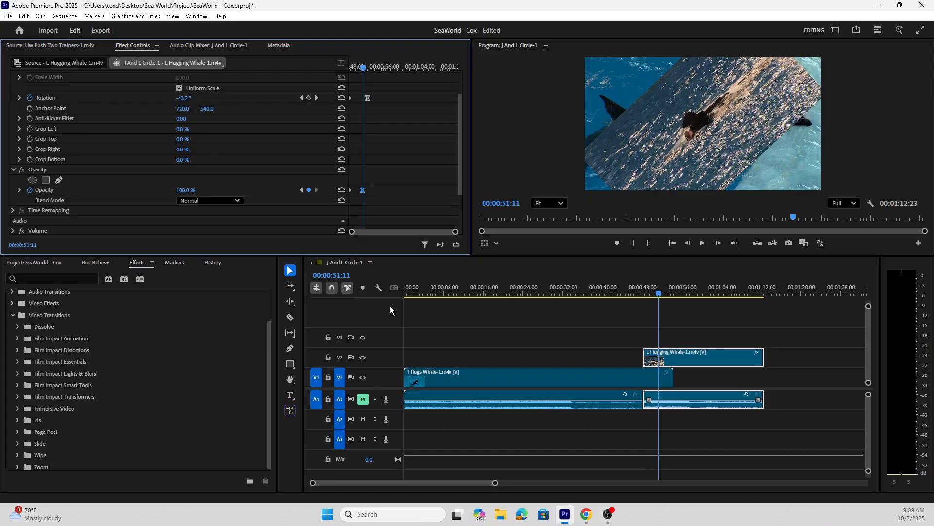
# Play the transition with the opacity fade-in from the clip's start, and return the playhead to 00:00:48:06
pyautogui.moveTo(363, 67); pyautogui.dragTo(310, 76)
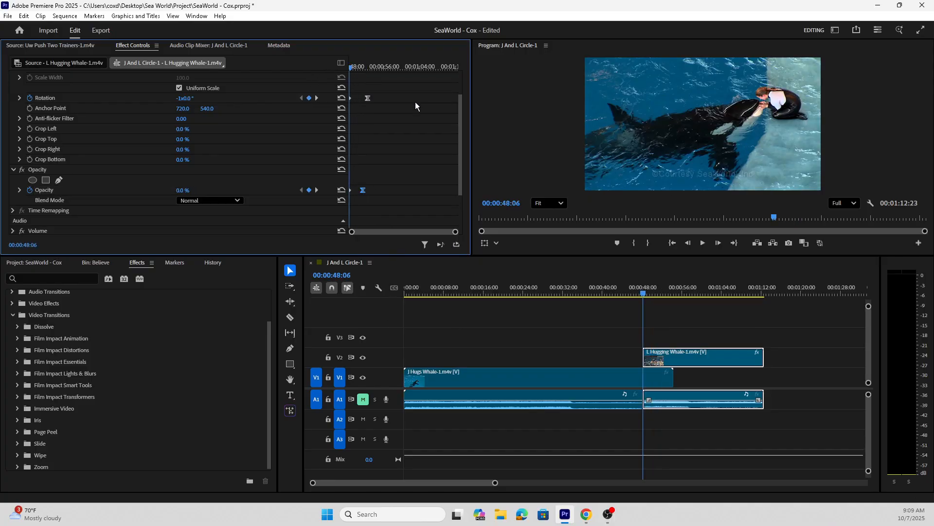
pyautogui.press('space')
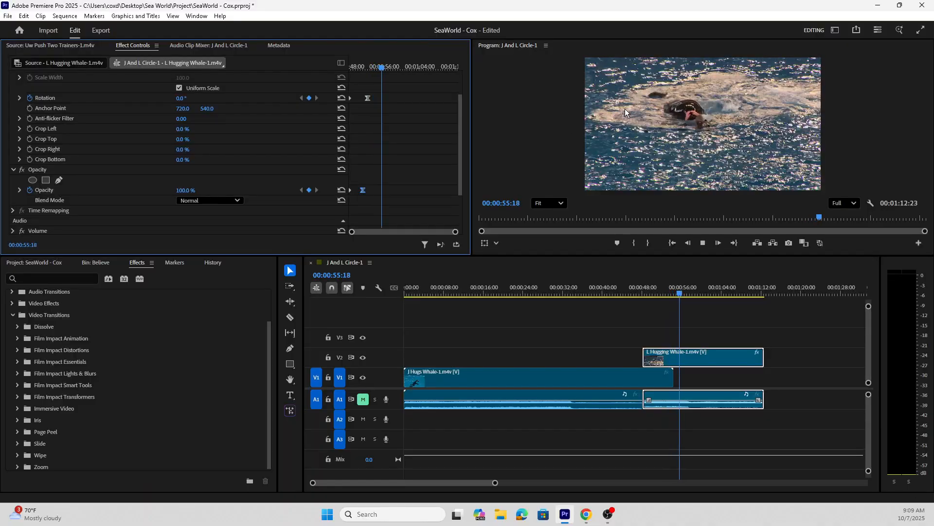
pyautogui.press('space')
pyautogui.click(349, 186)
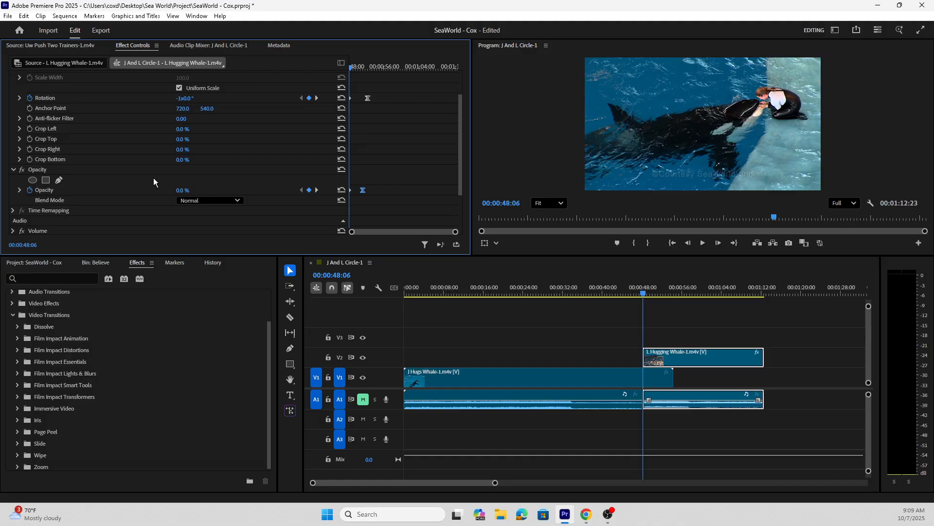
# Expand the upper clip's Time Remapping settings, examine the Speed property, and return to the Motion settings
pyautogui.click(13, 210)
pyautogui.scroll(-1, 73, 214)
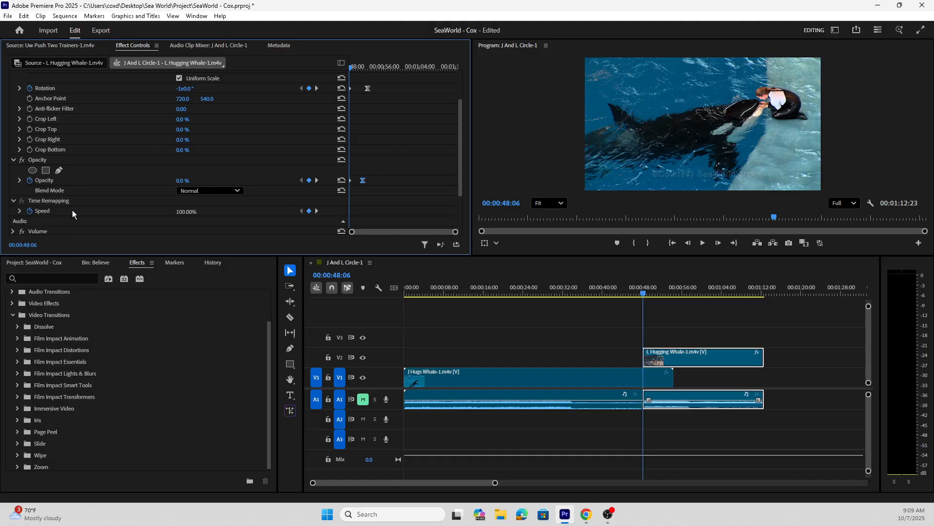
pyautogui.scroll(-1, 72, 214)
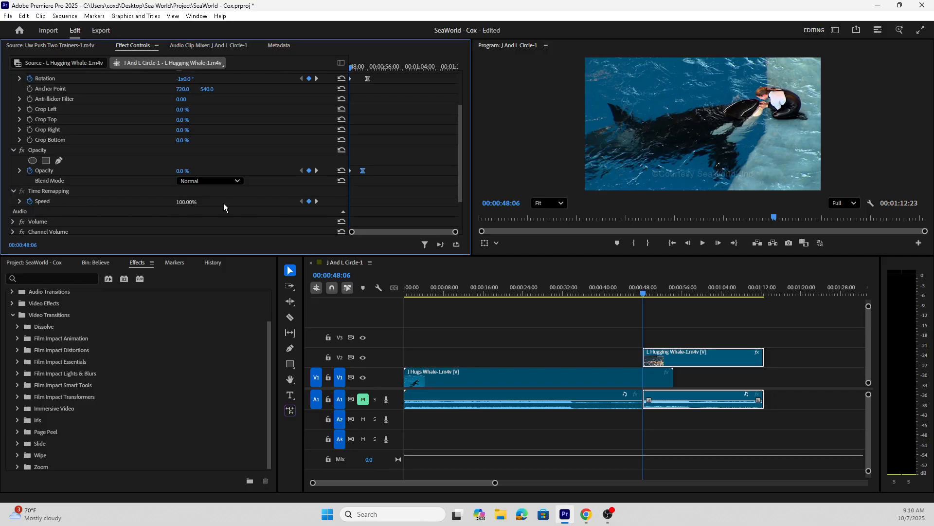
pyautogui.click(46, 204)
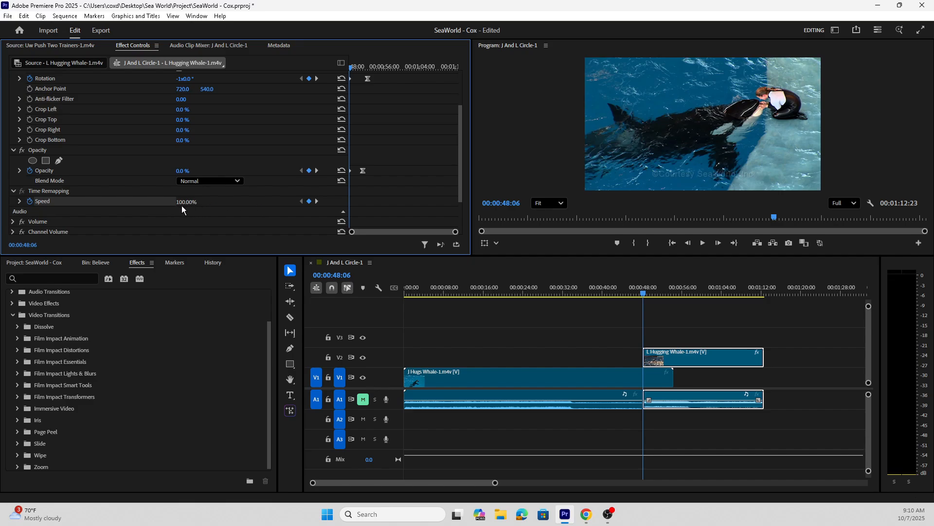
pyautogui.click(30, 201)
pyautogui.click(519, 294)
pyautogui.scroll(5, 155, 217)
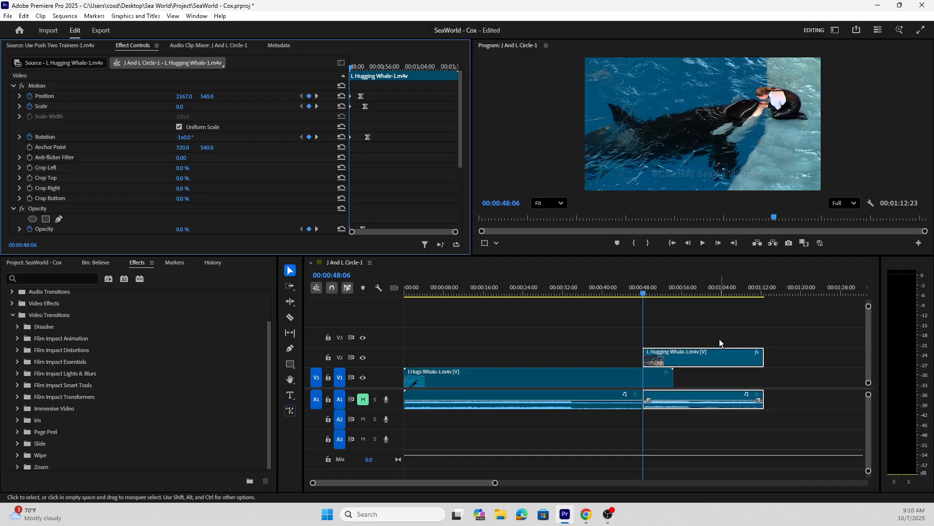
# Leave the Premiere Pro project and open Seaworld - Independent Practice Instructions.docx in Word
pyautogui.click(878, 6)
pyautogui.click(325, 331)
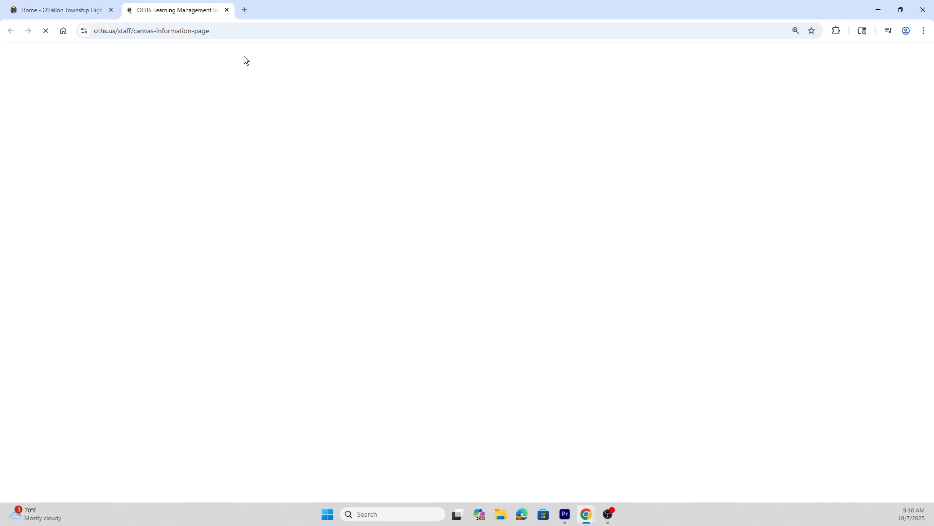
pyautogui.click(506, 513)
pyautogui.click(227, 10)
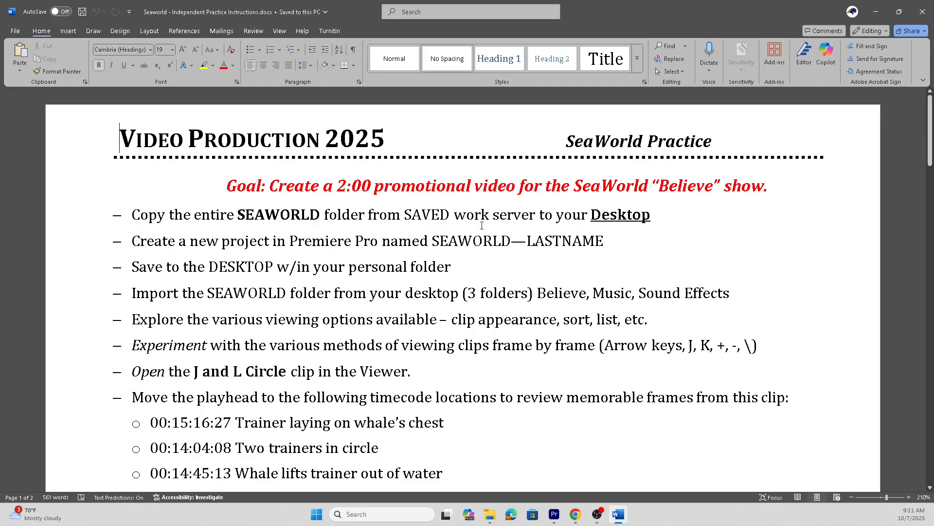
# Read through the SeaWorld practice instructions and grading rubric, and close the document without saving changes
pyautogui.scroll(-5, 250, 258)
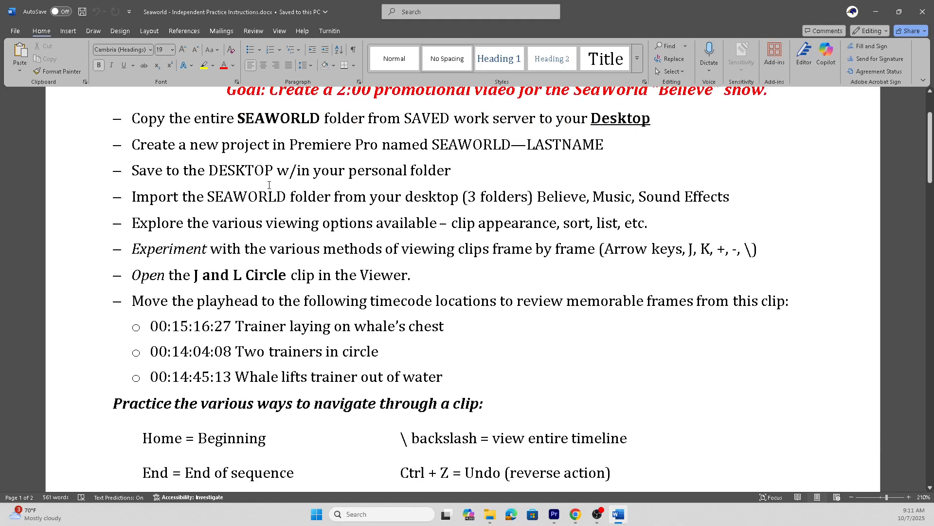
pyautogui.scroll(-10, 253, 199)
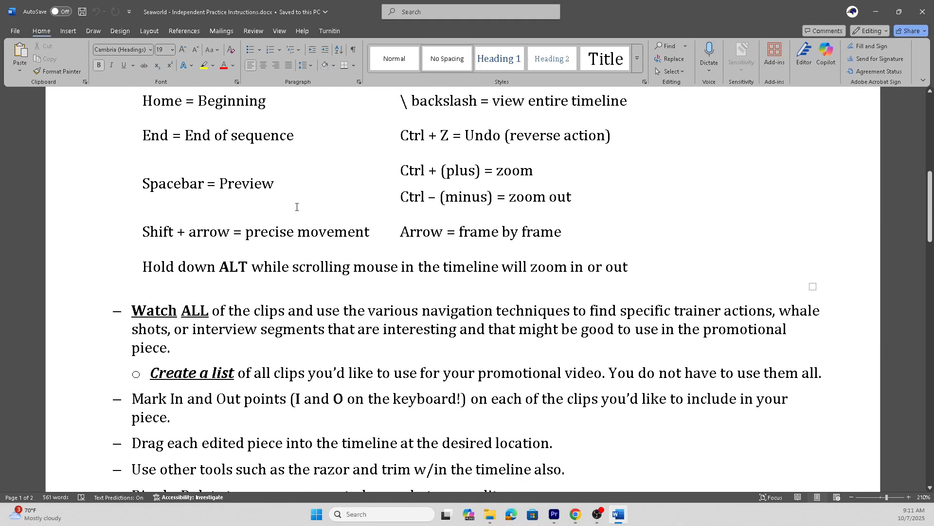
pyautogui.scroll(-10, 296, 205)
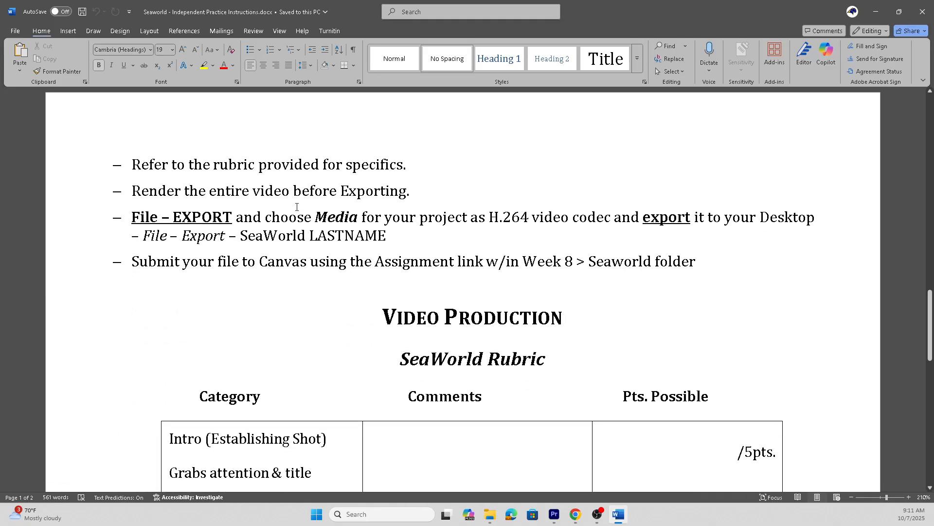
pyautogui.scroll(-5, 279, 210)
pyautogui.scroll(3, 280, 209)
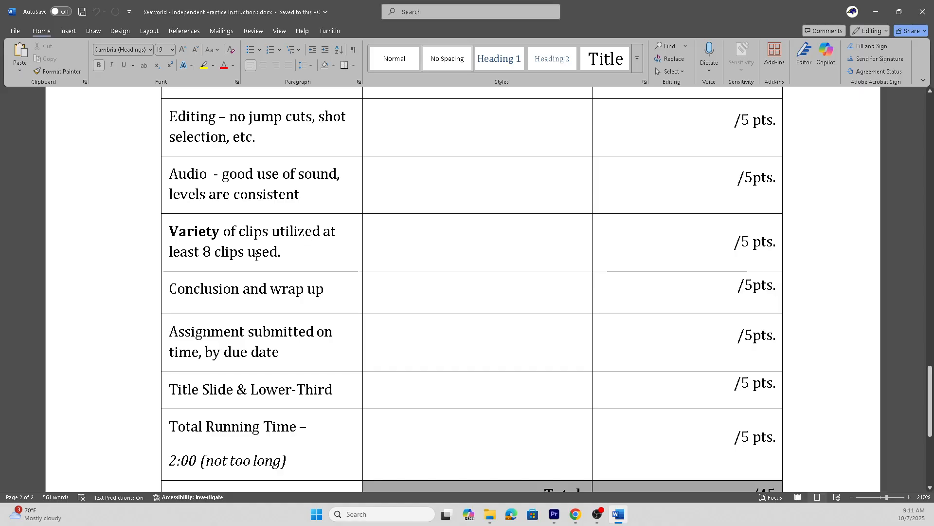
pyautogui.scroll(10, 302, 253)
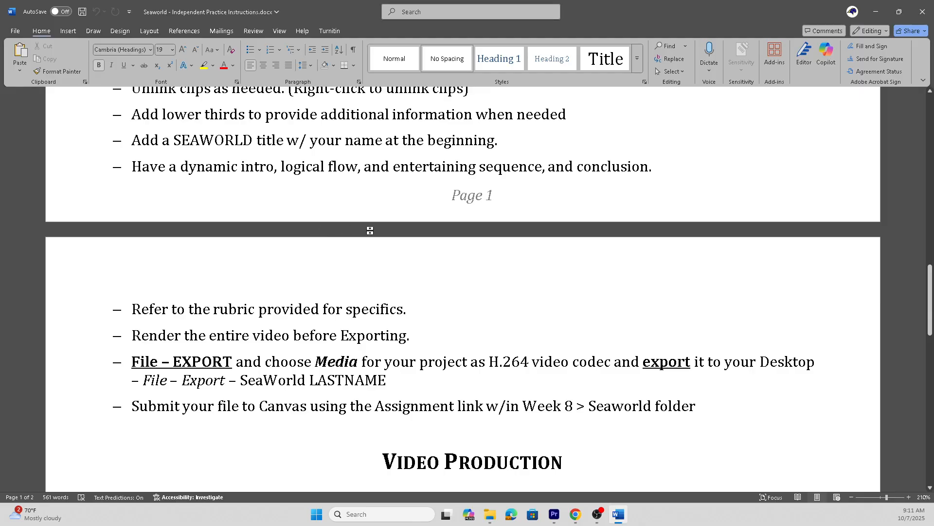
pyautogui.scroll(1, 394, 240)
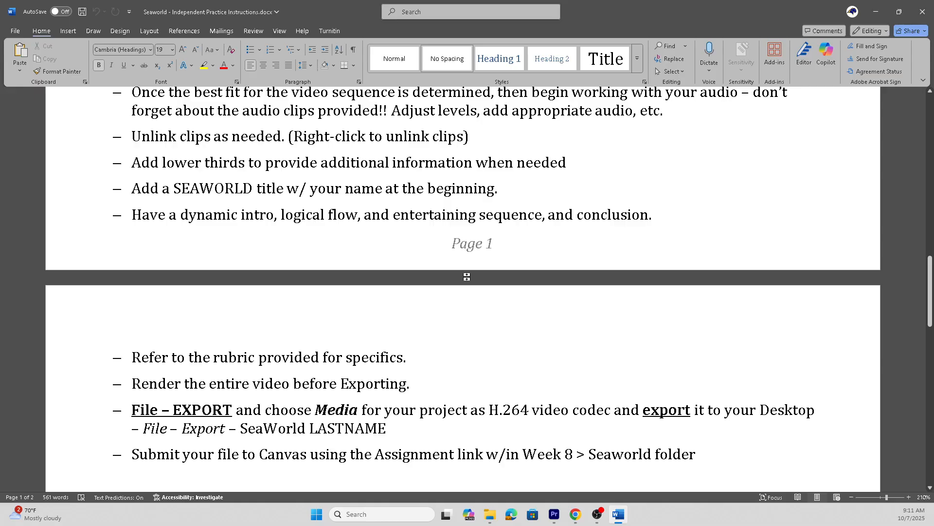
pyautogui.scroll(6, 405, 318)
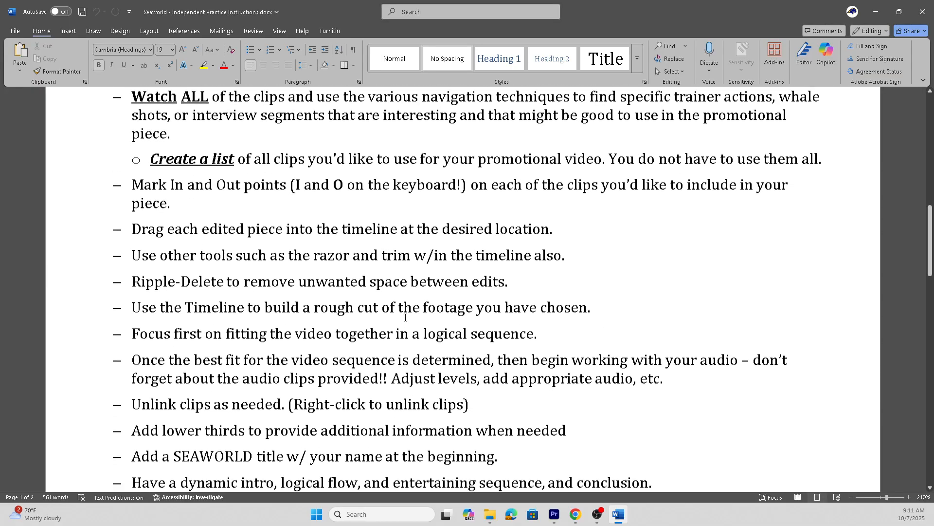
pyautogui.scroll(10, 407, 315)
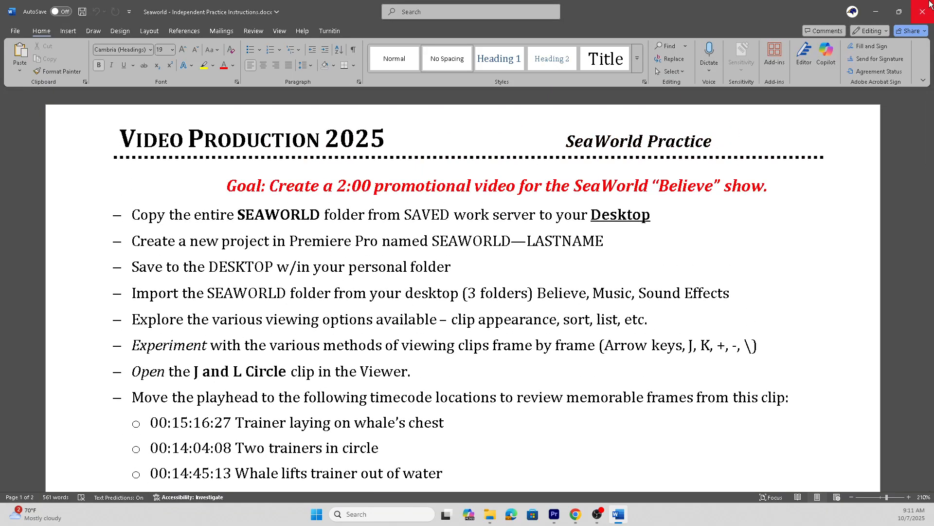
pyautogui.click(923, 16)
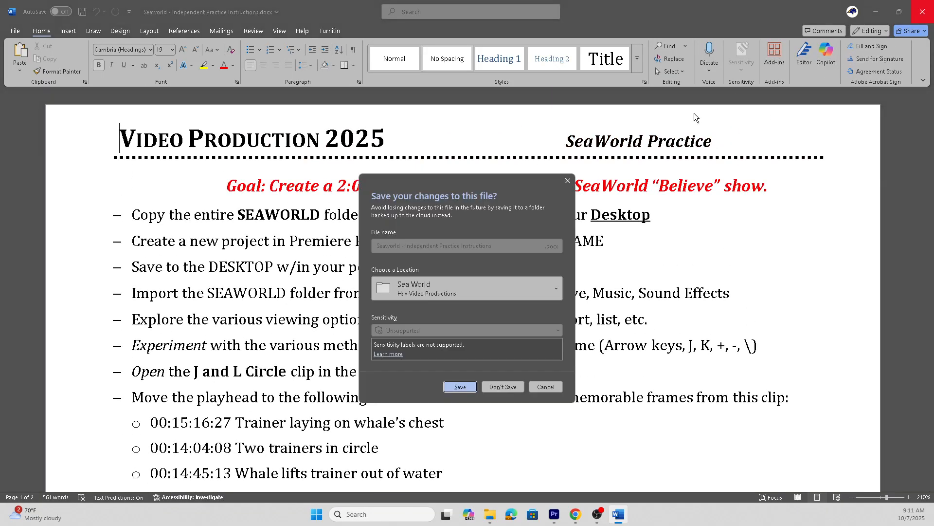
pyautogui.click(504, 387)
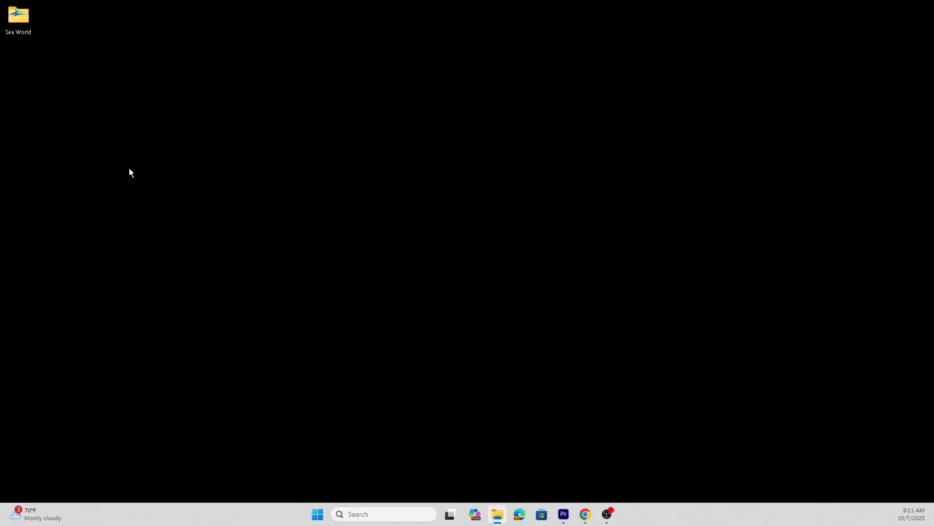